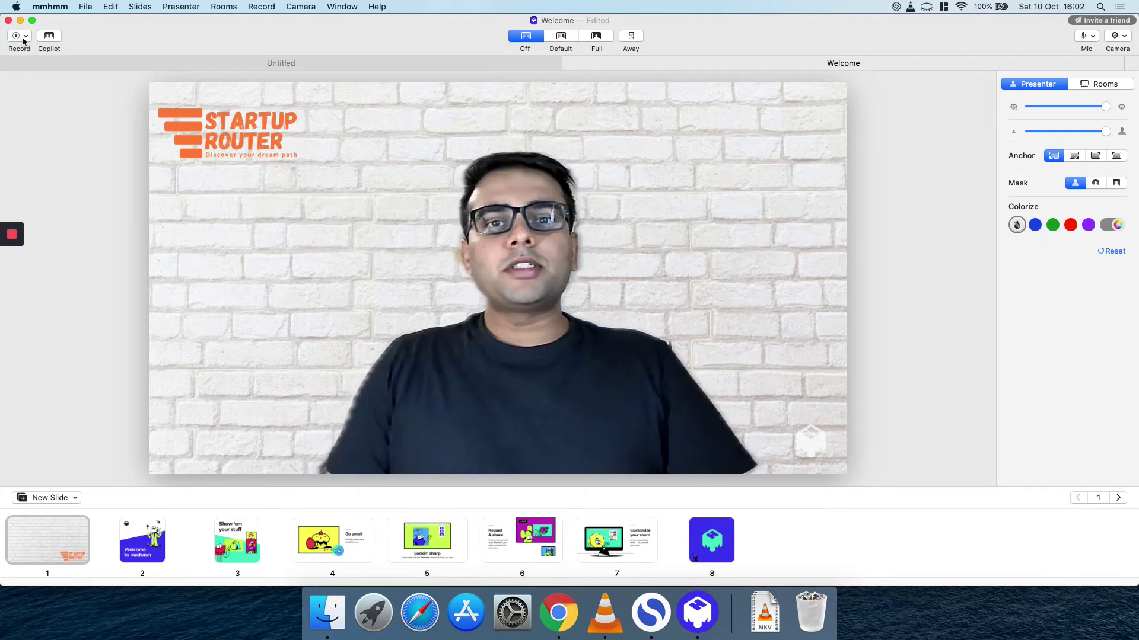
# - Start recording the presentation to an .mp4 file from the Record menu
pyautogui.click(20, 36)
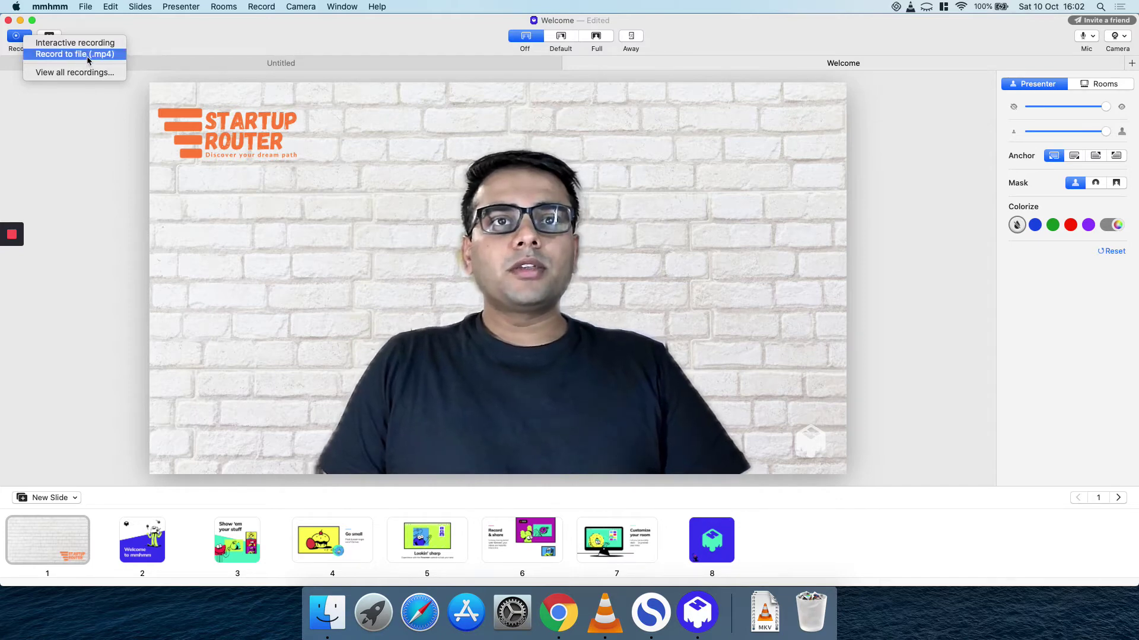
pyautogui.click(88, 55)
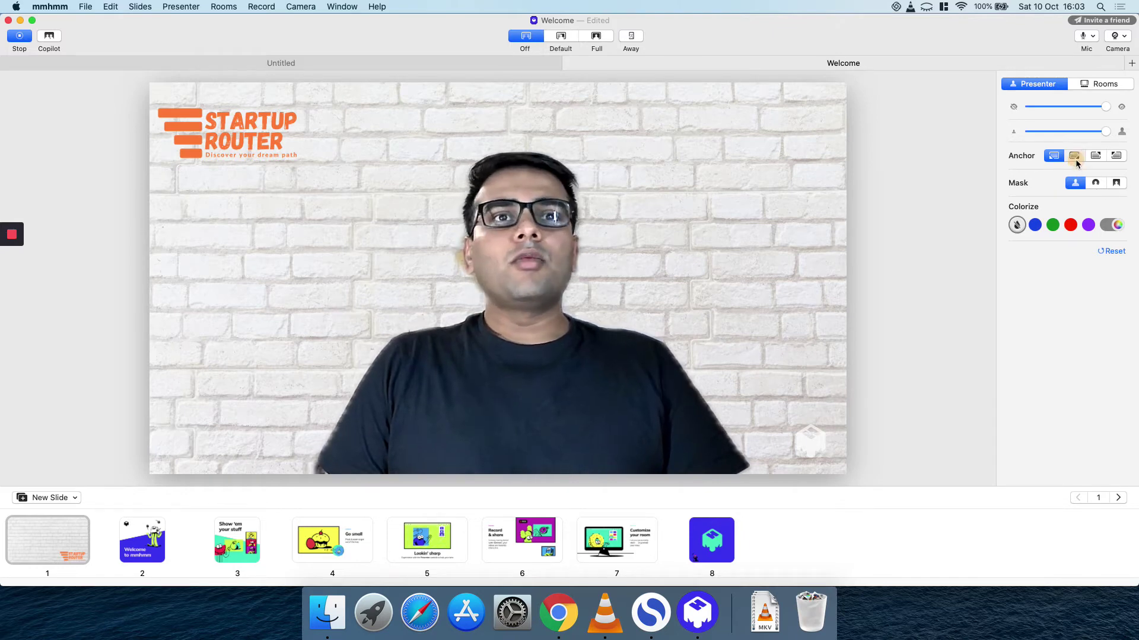
# - Anchor and shrink the presenter, move them bottom-left, and show the Welcome to mmhmm slide
pyautogui.click(1054, 156)
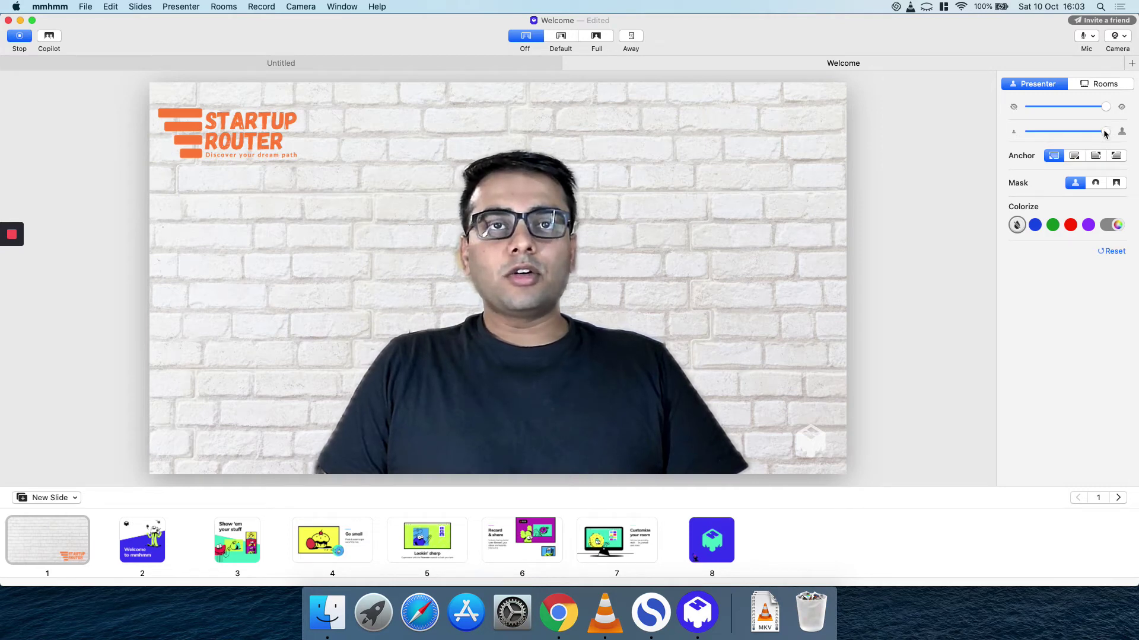
pyautogui.moveTo(1105, 131)
pyautogui.mouseDown()
pyautogui.moveTo(1087, 131)
pyautogui.moveTo(1114, 142)
pyautogui.moveTo(1072, 132)
pyautogui.mouseUp()
pyautogui.click(361, 420)
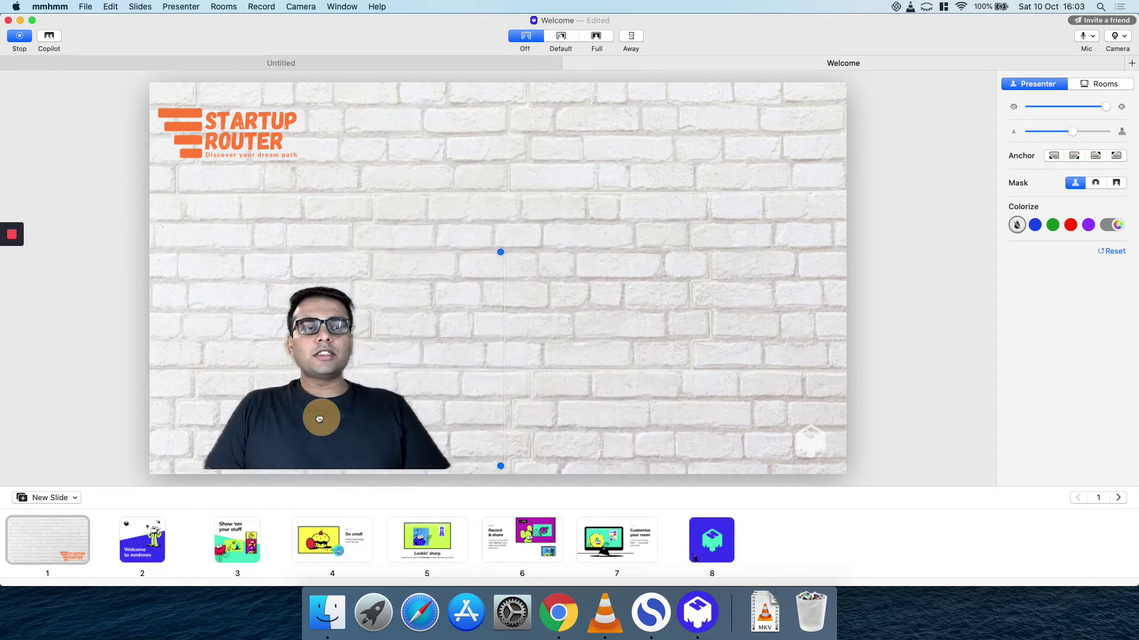
pyautogui.moveTo(362, 420); pyautogui.dragTo(264, 424)
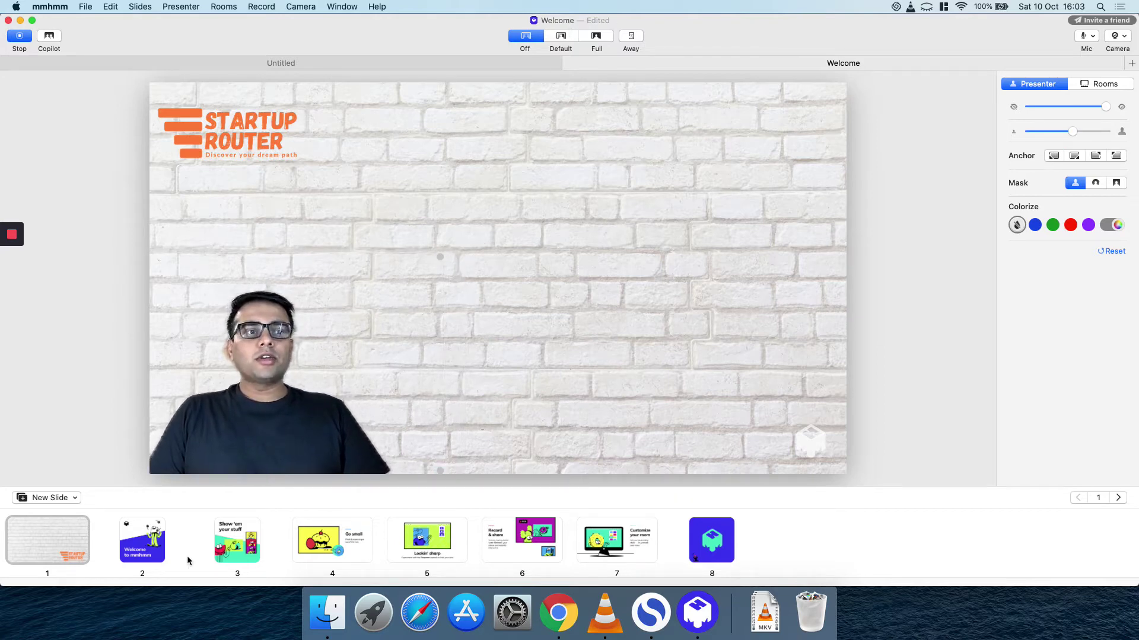
pyautogui.click(137, 543)
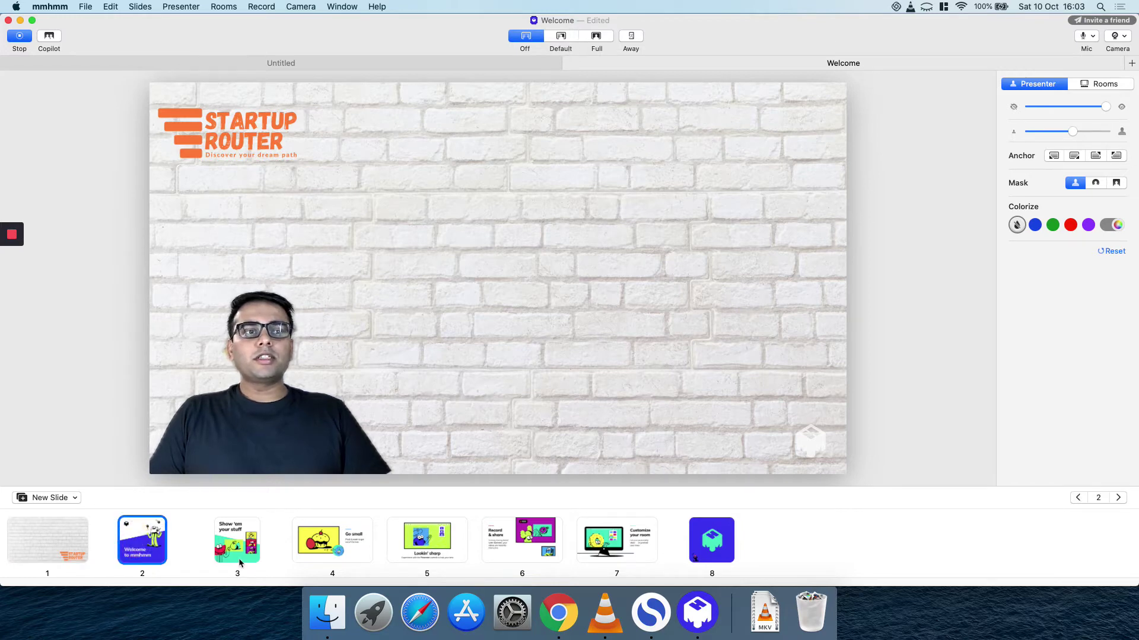
# - Show slides beside the presenter and add a Color LCD screen-share slide after 'Show 'em your stuff'
pyautogui.click(563, 37)
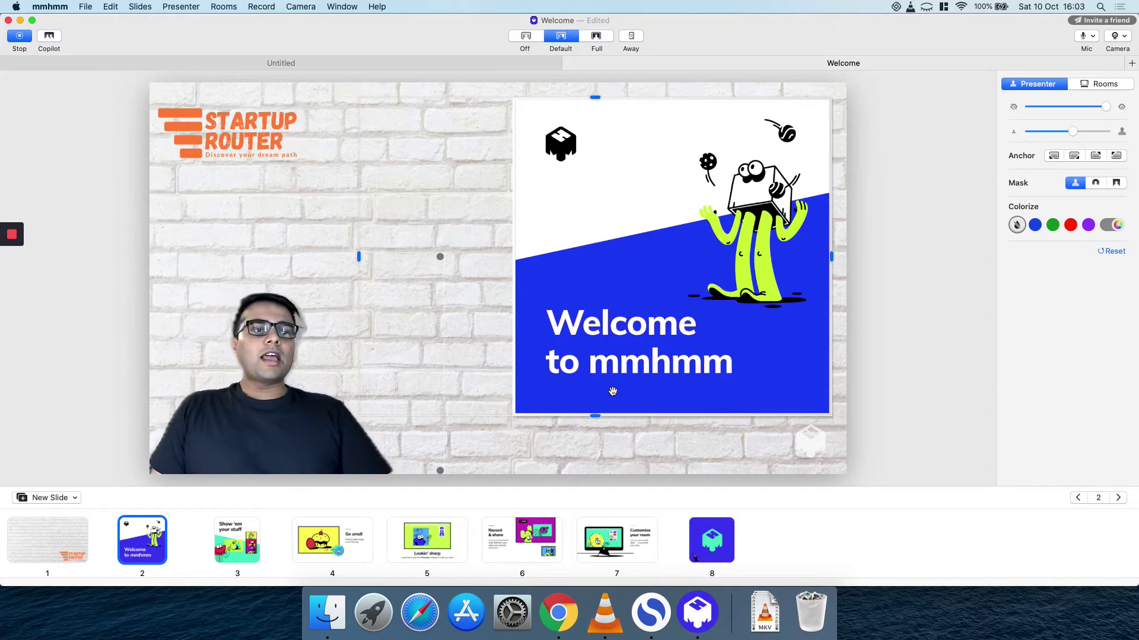
pyautogui.click(237, 540)
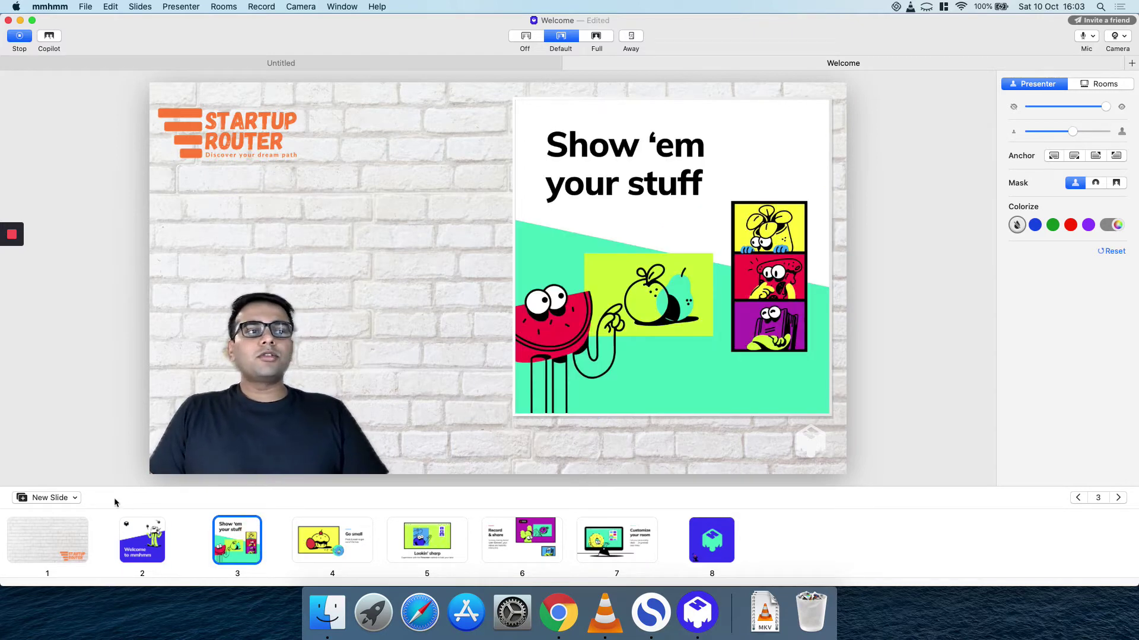
pyautogui.click(70, 498)
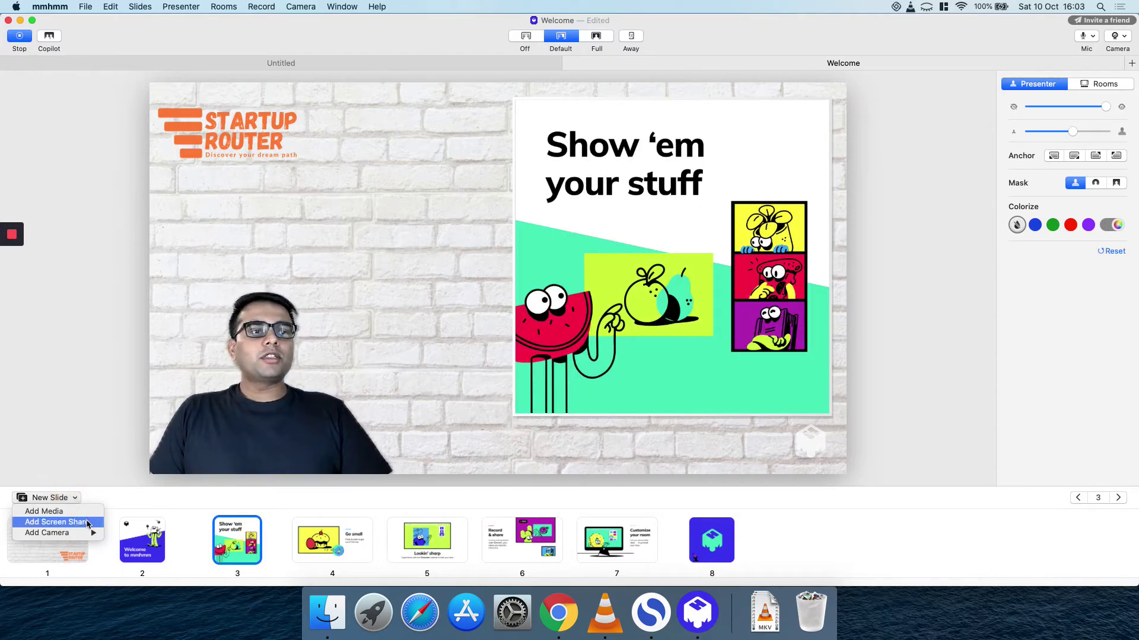
pyautogui.click(58, 522)
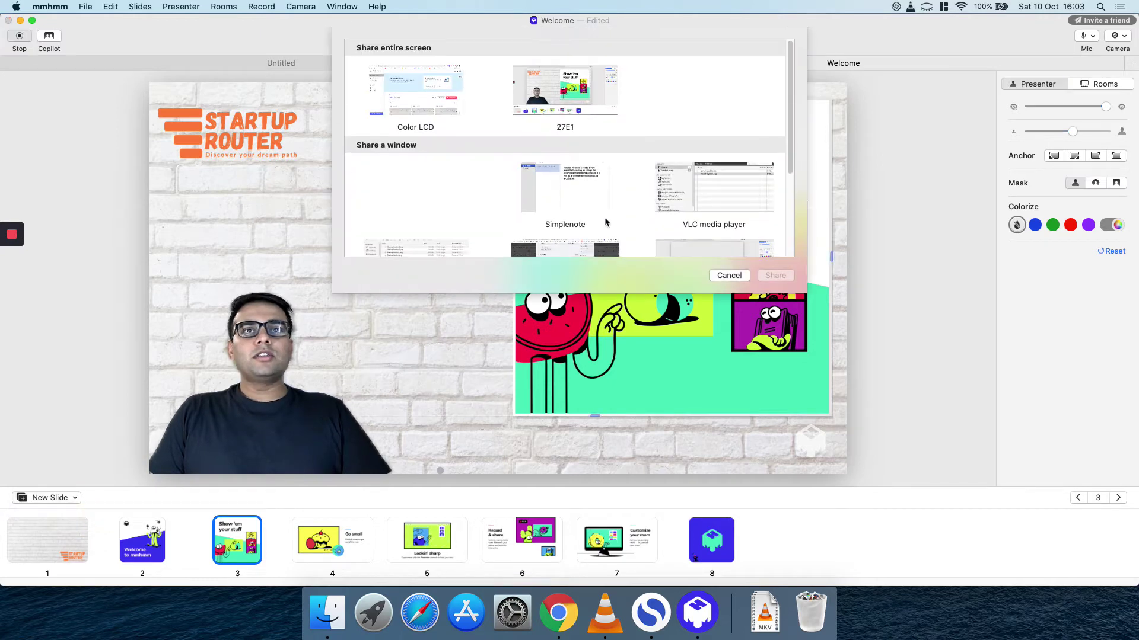
pyautogui.click(439, 93)
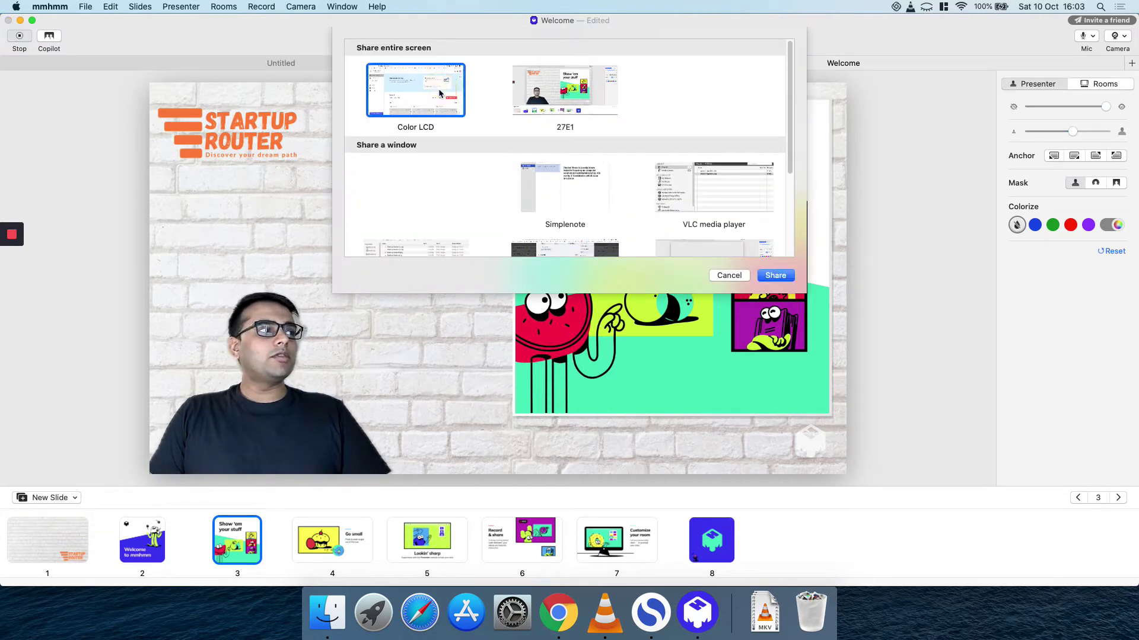
pyautogui.click(776, 275)
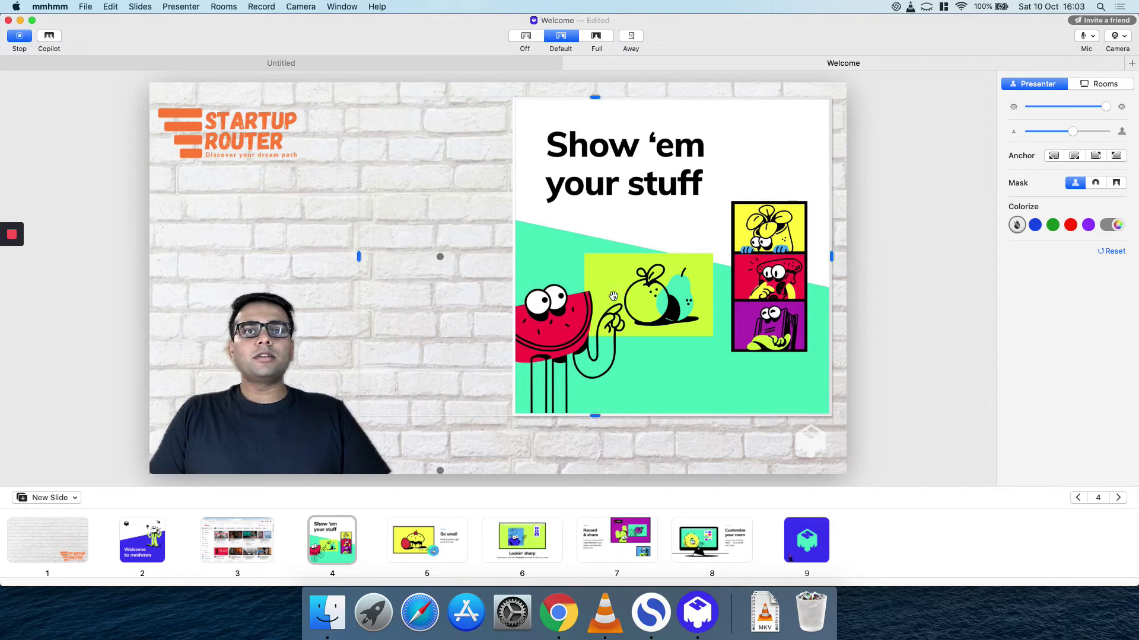
pyautogui.press('Escape')
# - Display the YouTube screen-share slide and filter its feed by a topic chip
pyautogui.click(249, 540)
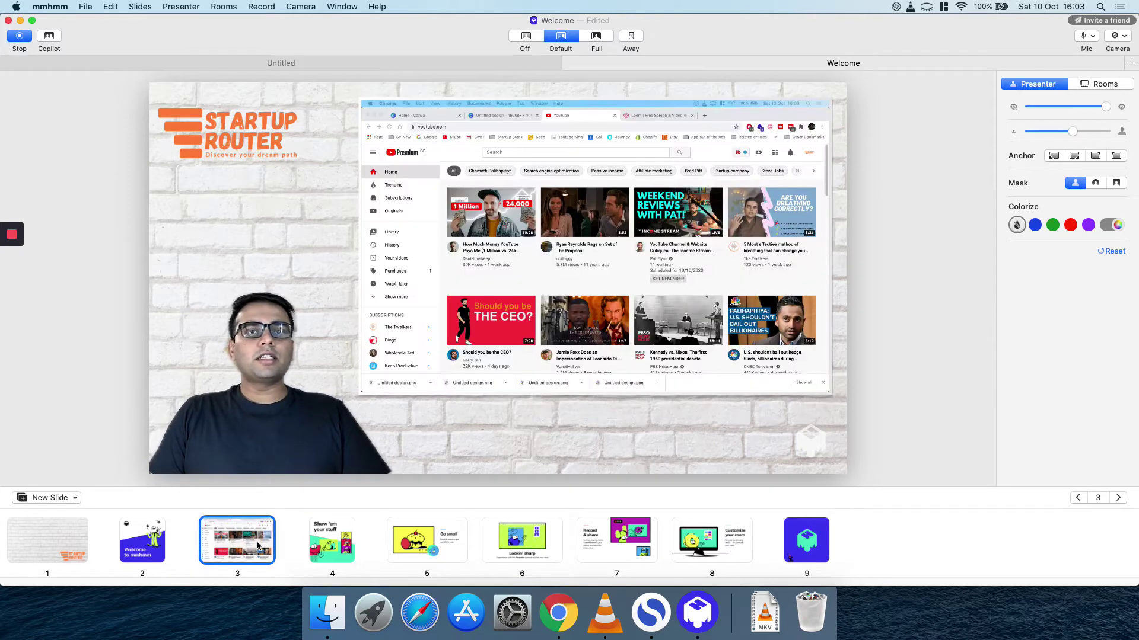
pyautogui.click(698, 169)
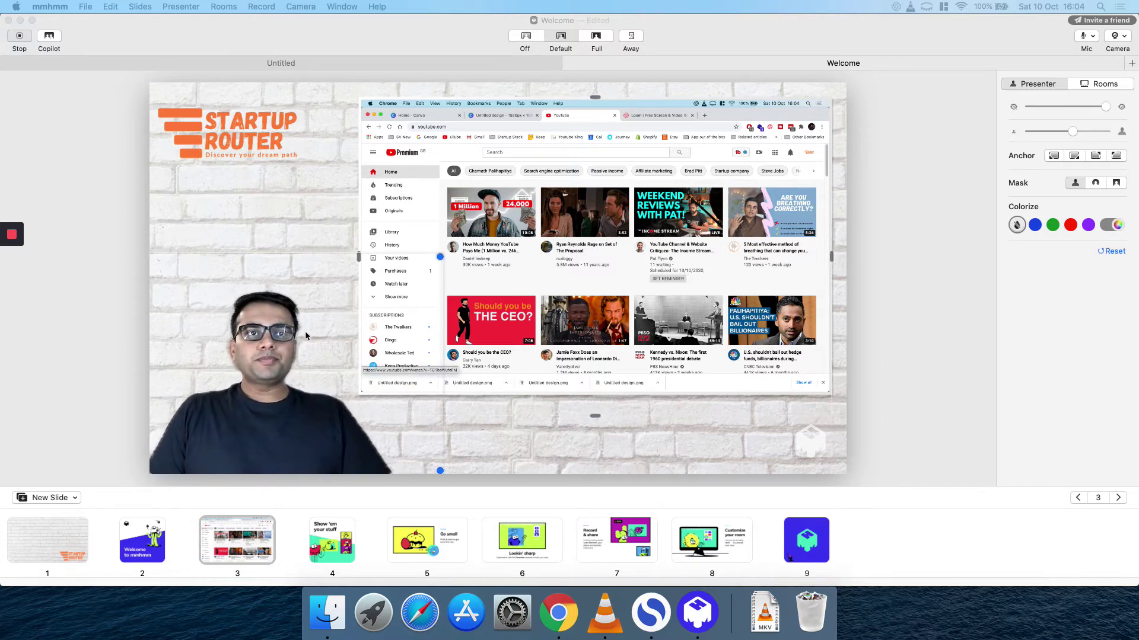
pyautogui.click(57, 498)
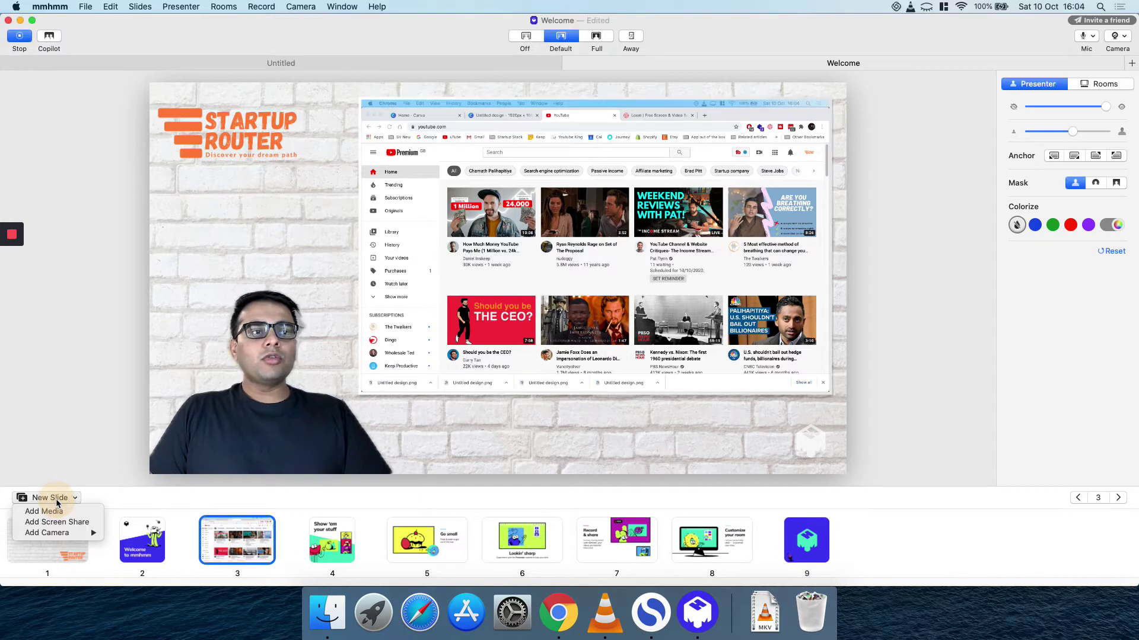
# - Add a FaceTime HD Camera slide, then cycle through the slides, ending on the screen share
pyautogui.moveTo(49, 533)
pyautogui.click(135, 532)
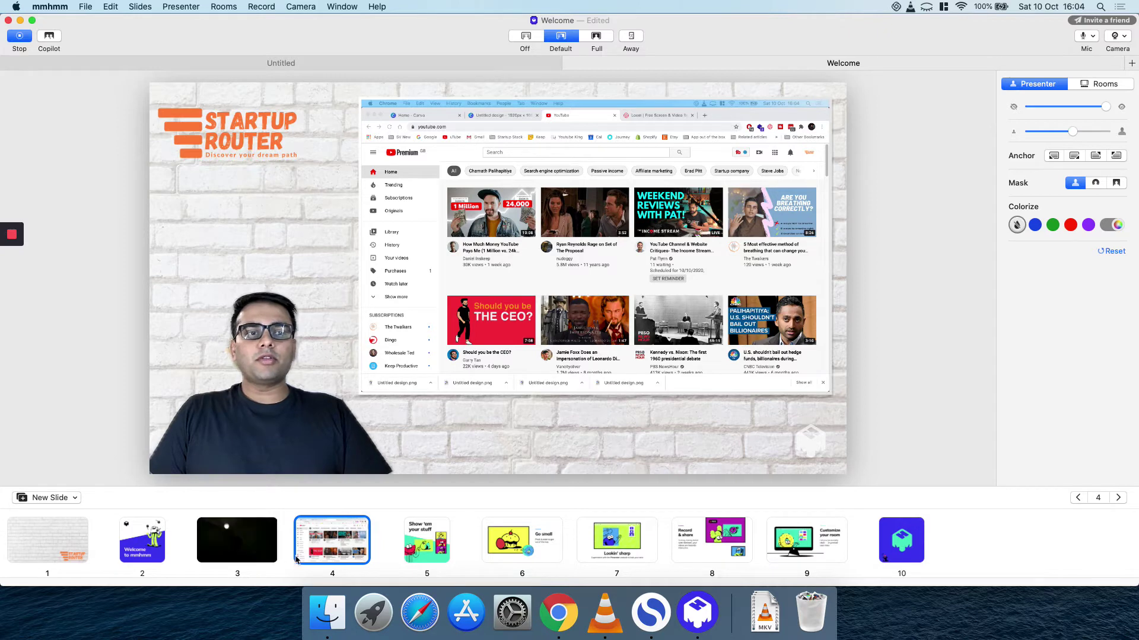
pyautogui.click(241, 541)
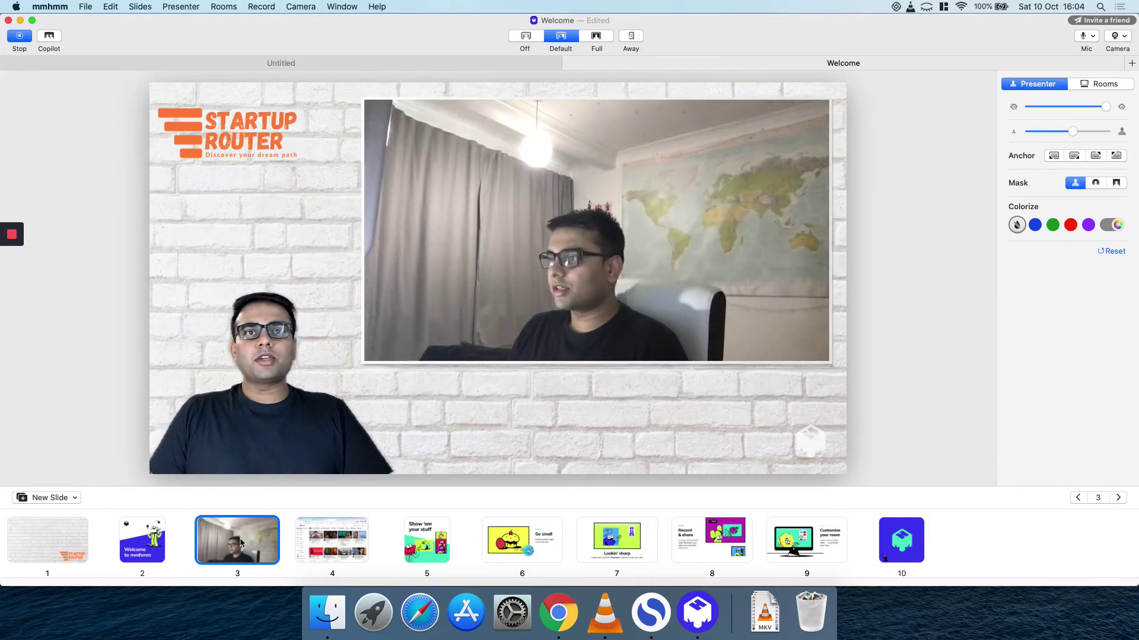
pyautogui.click(142, 550)
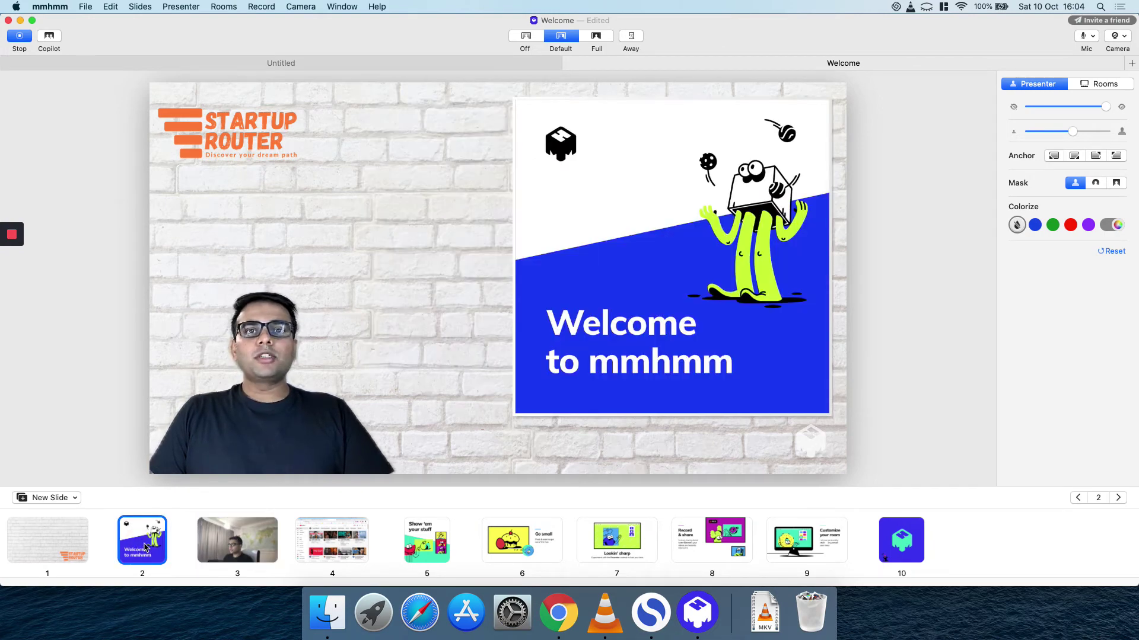
pyautogui.click(426, 540)
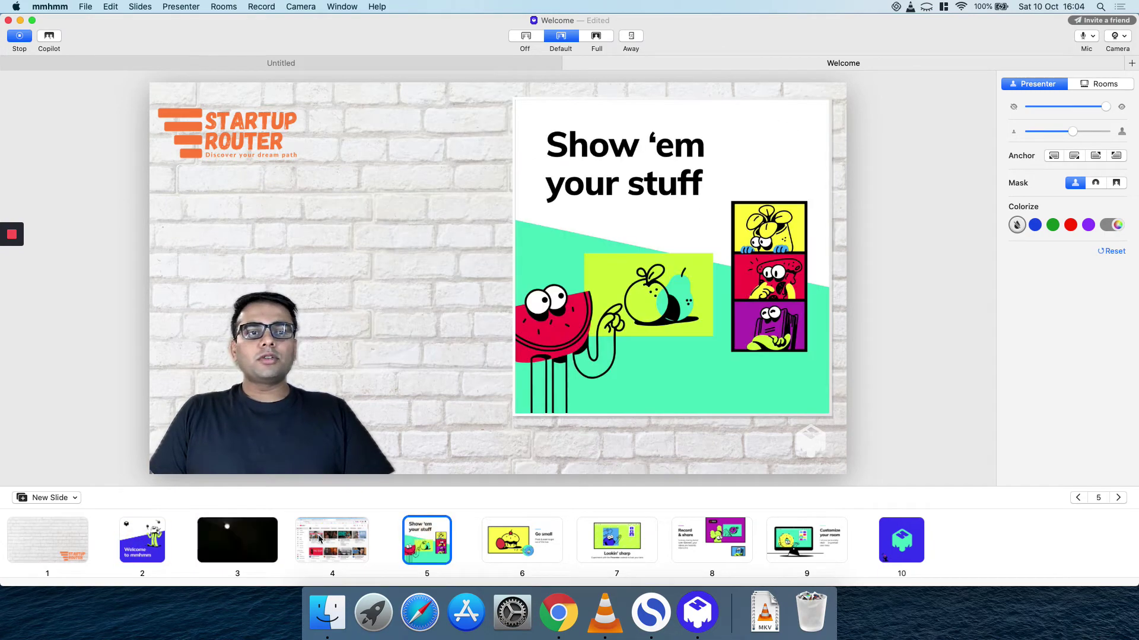
pyautogui.click(337, 541)
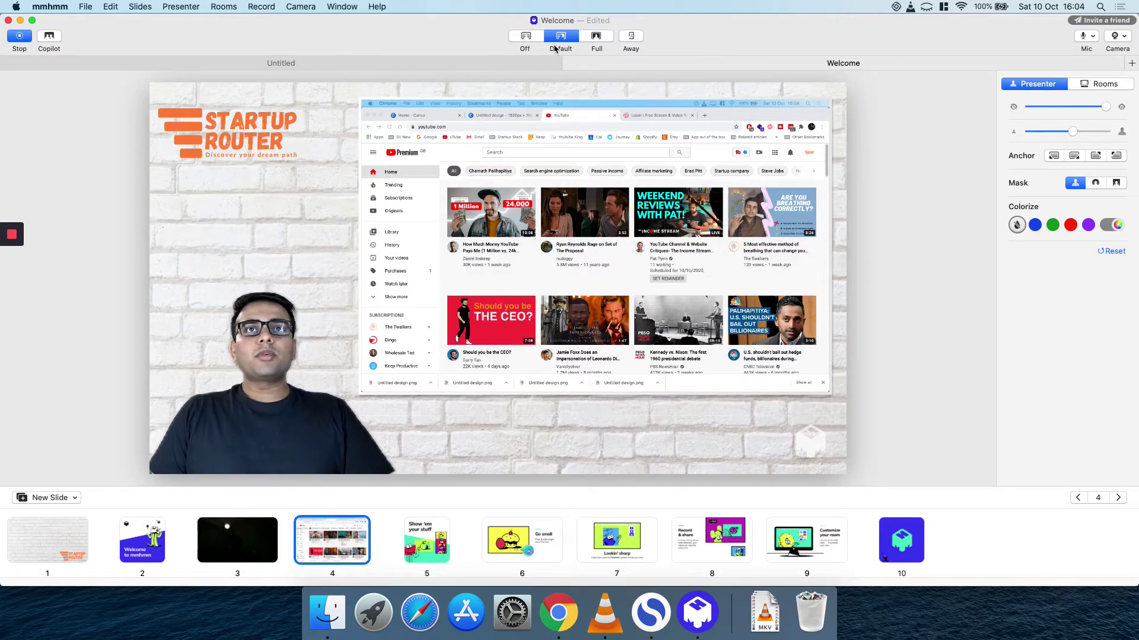
# - Try the Full and Away views, turn slides Off, and enlarge the presenter to full size
pyautogui.click(599, 37)
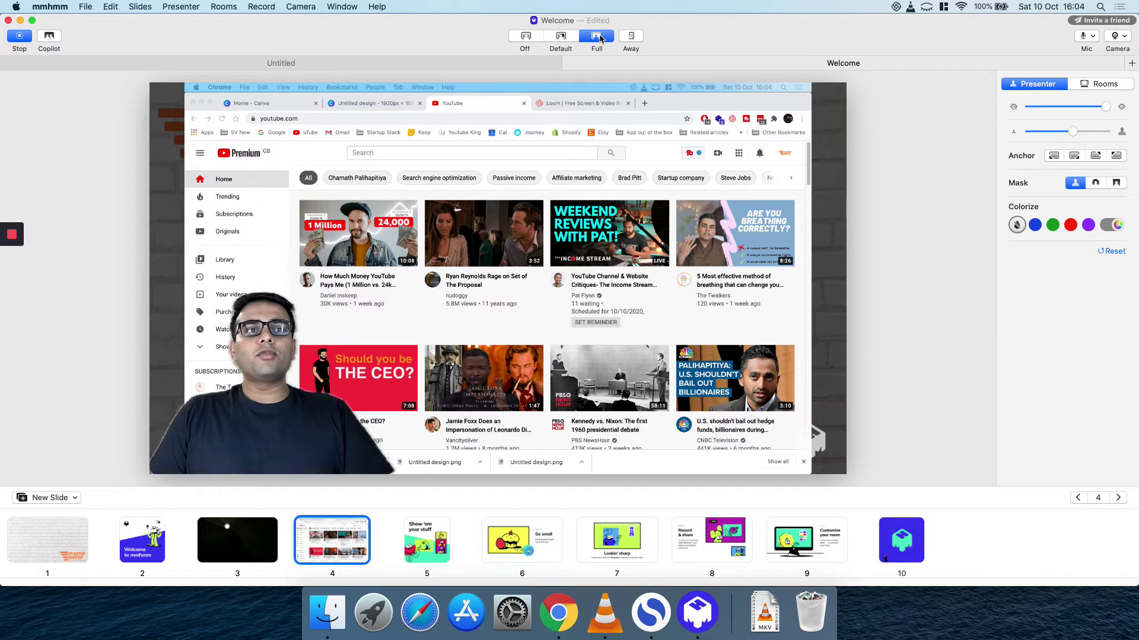
pyautogui.click(630, 38)
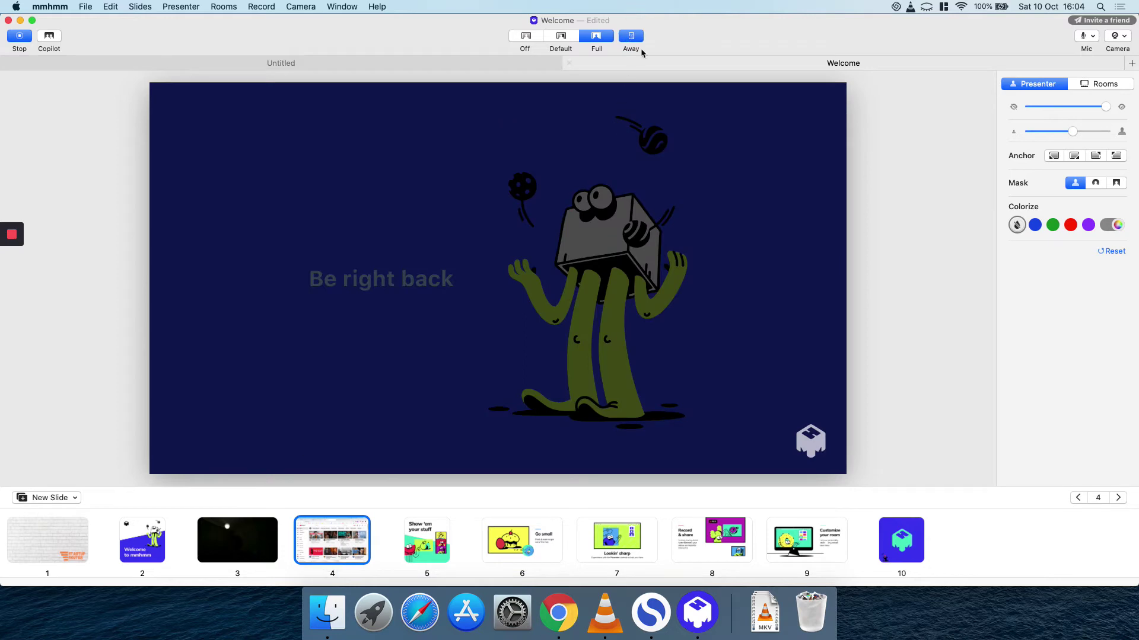
pyautogui.click(629, 38)
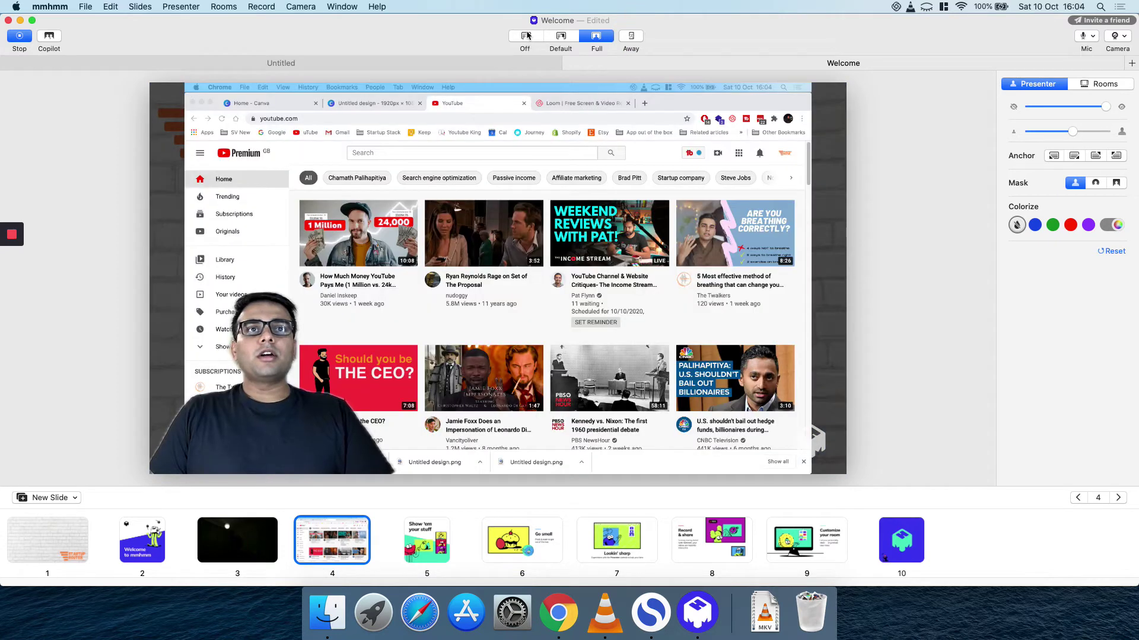
pyautogui.click(525, 38)
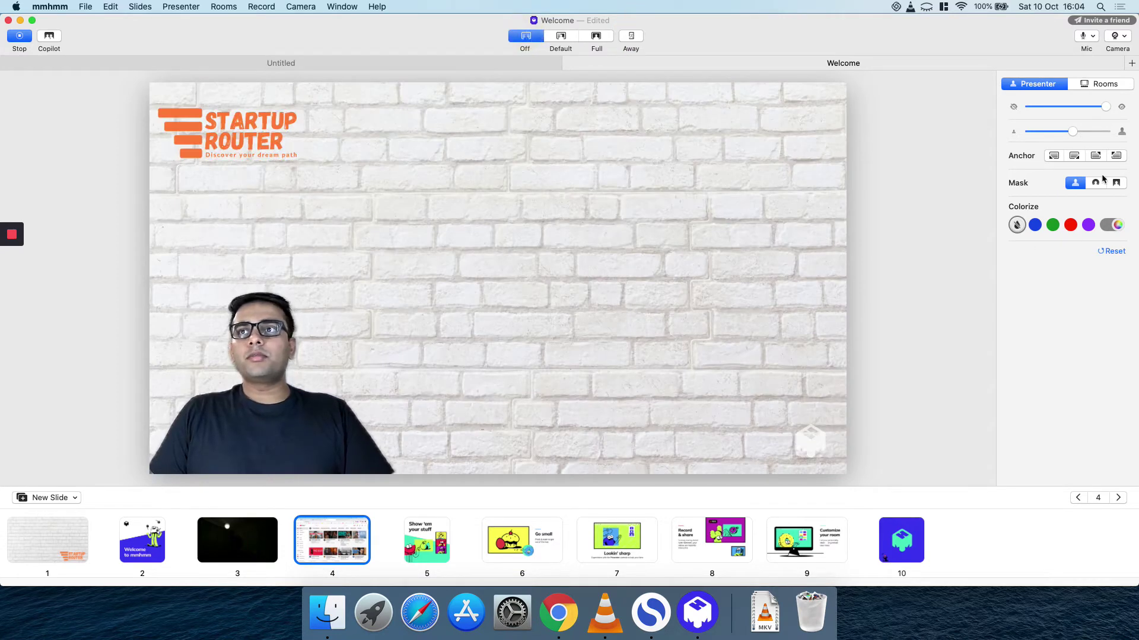
pyautogui.moveTo(1075, 132); pyautogui.dragTo(1104, 131)
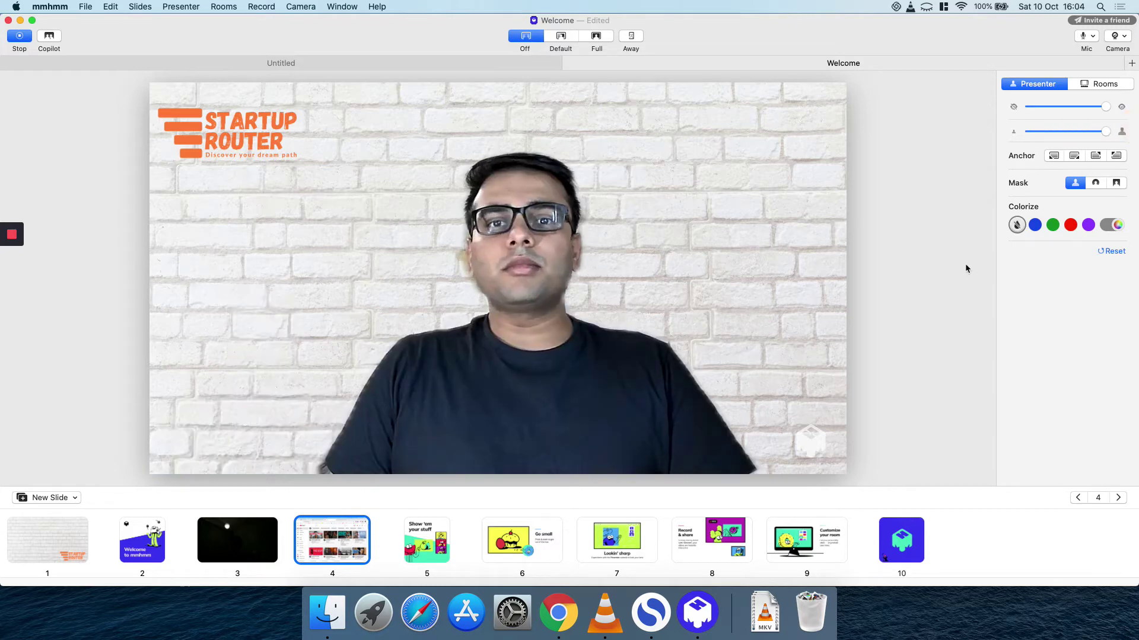
# - Preview the Squares and Lights rooms, then return to the Startup Router brick room
pyautogui.click(1087, 84)
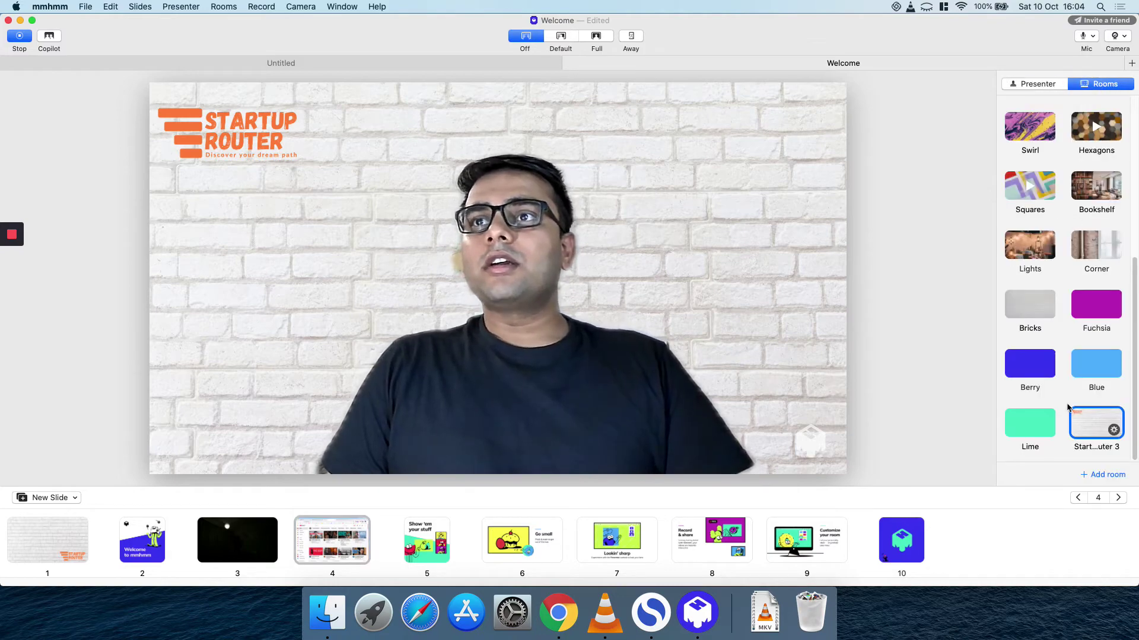
pyautogui.scroll(5, 1084, 259)
pyautogui.scroll(-5, 1078, 273)
pyautogui.scroll(3, 1079, 274)
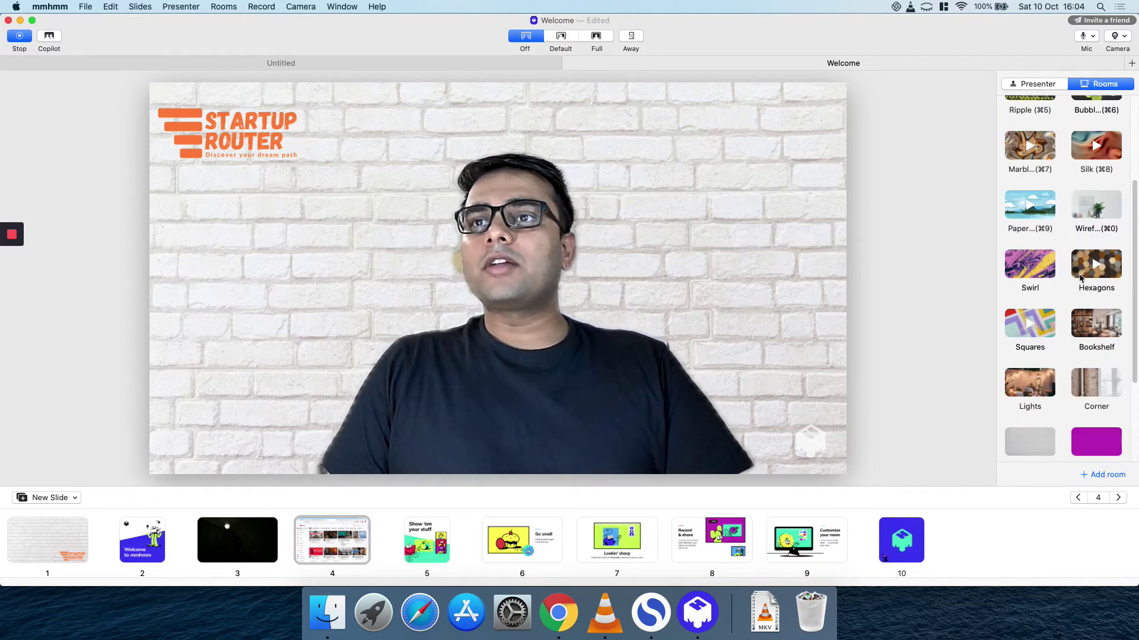
pyautogui.click(1030, 325)
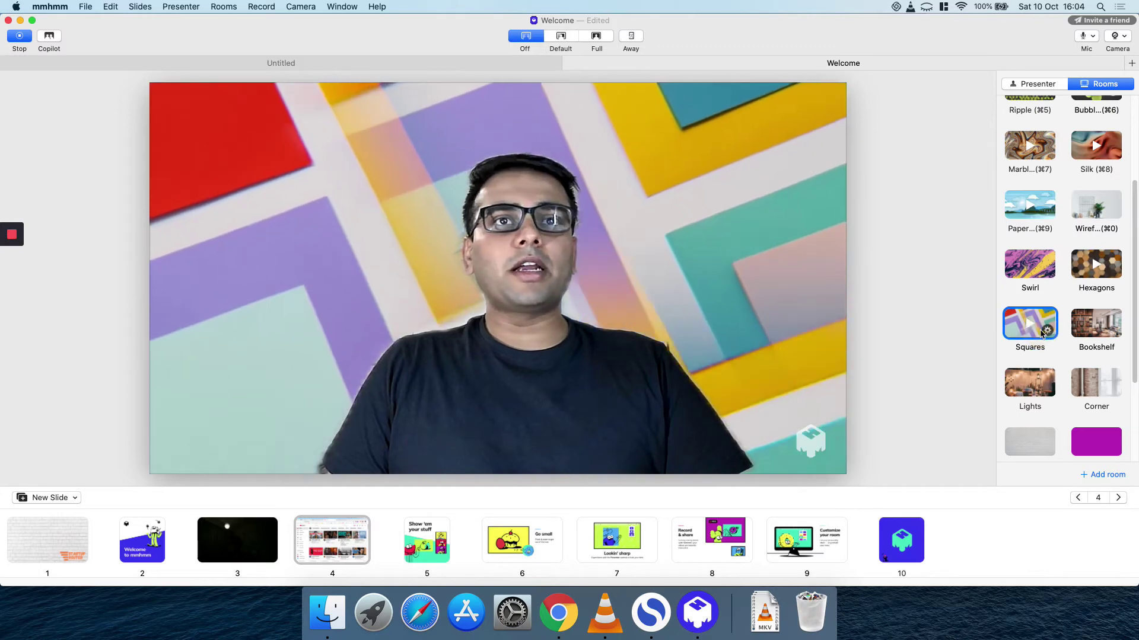
pyautogui.click(1014, 385)
pyautogui.scroll(-2, 1010, 387)
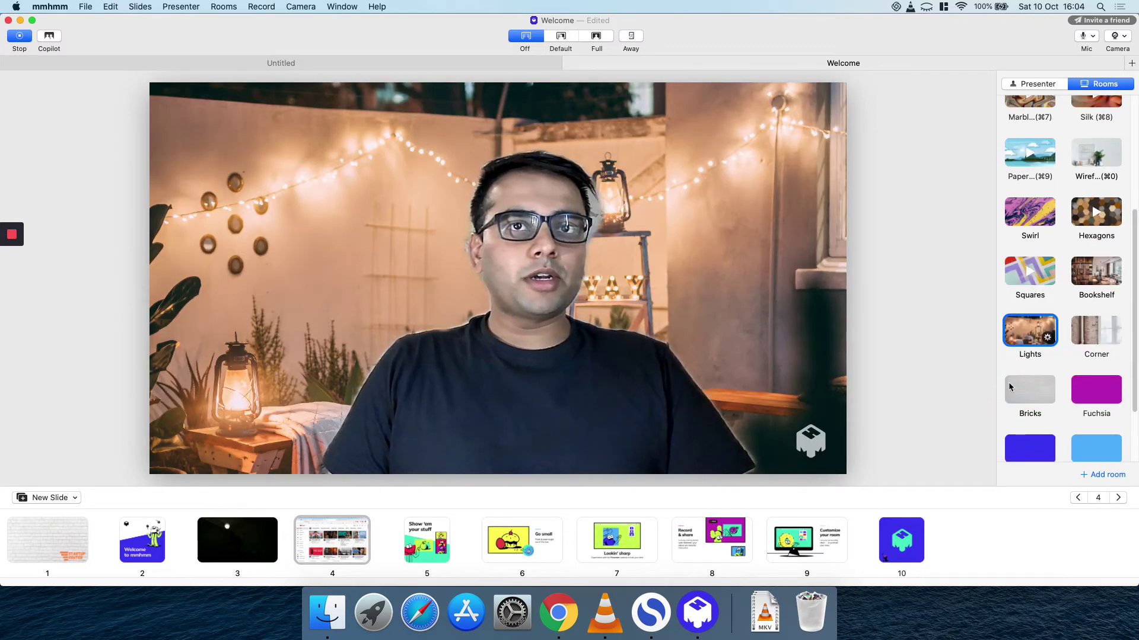
pyautogui.scroll(-3, 1068, 392)
pyautogui.click(1087, 436)
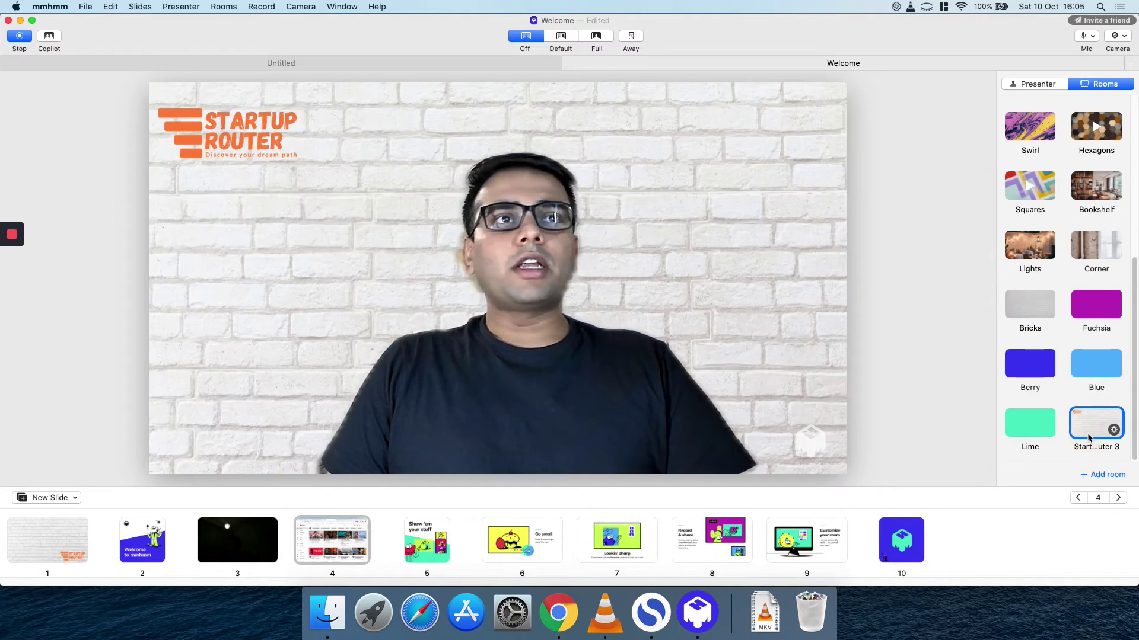
pyautogui.scroll(2, 1087, 231)
pyautogui.scroll(-2, 1068, 178)
# - Open the Presenter tab and review the camera and microphone device options
pyautogui.click(1049, 84)
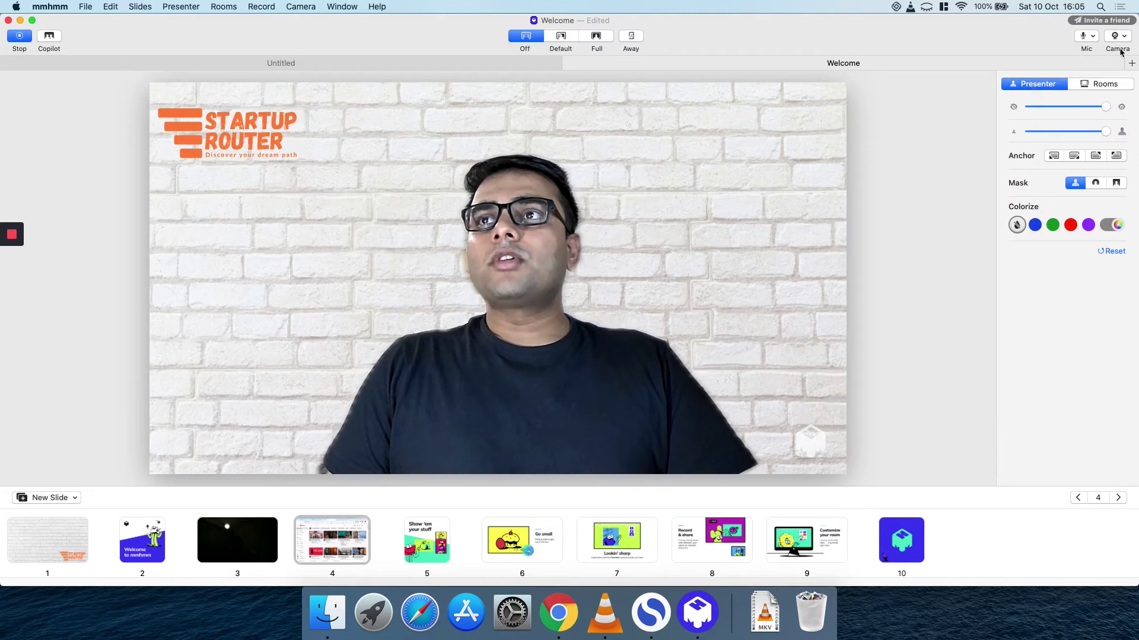
pyautogui.click(1119, 37)
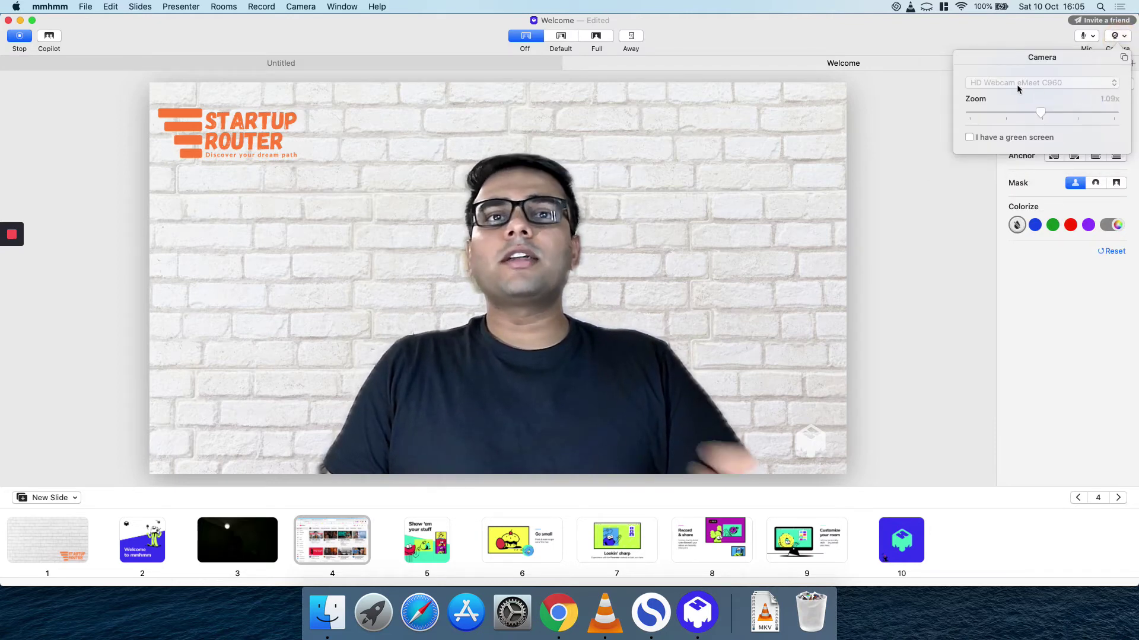
pyautogui.click(1085, 36)
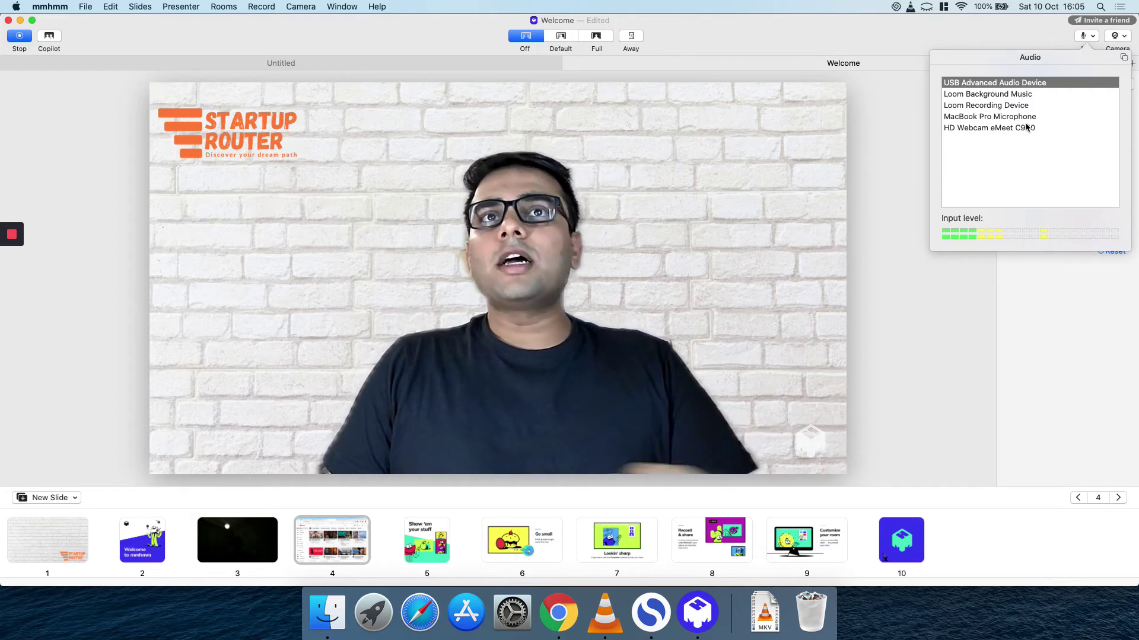
pyautogui.click(1122, 38)
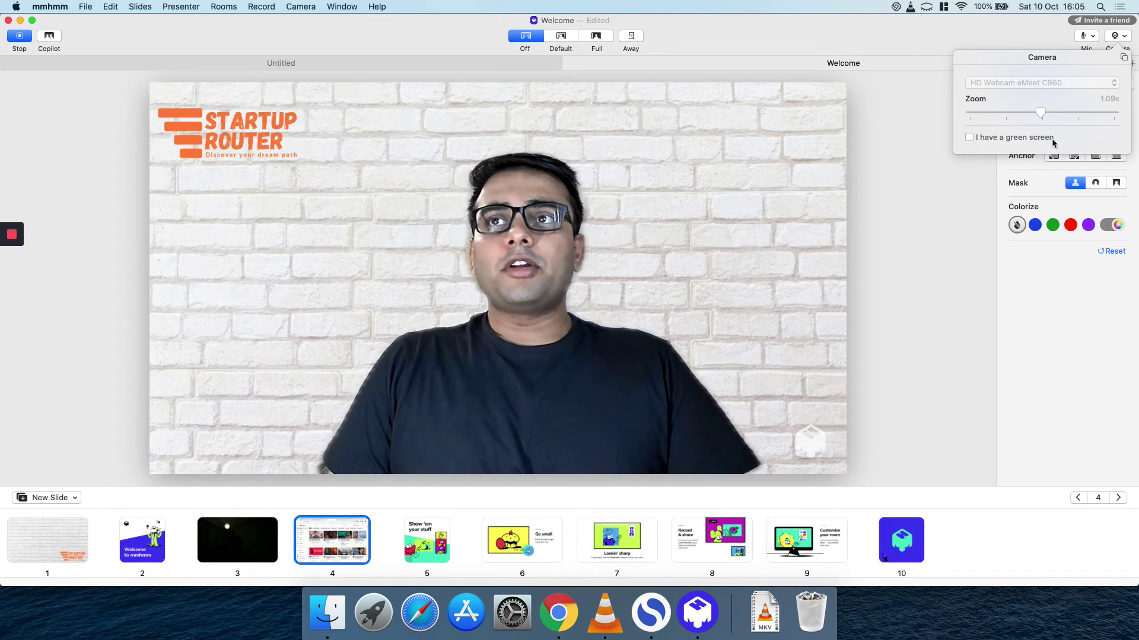
pyautogui.click(955, 230)
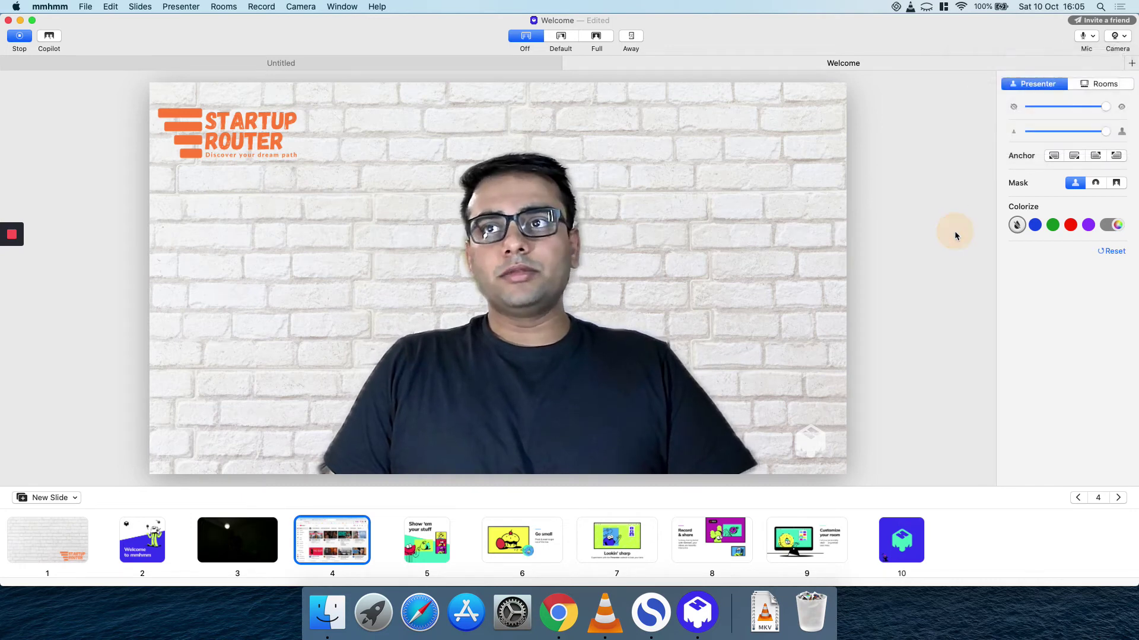
pyautogui.click(1036, 225)
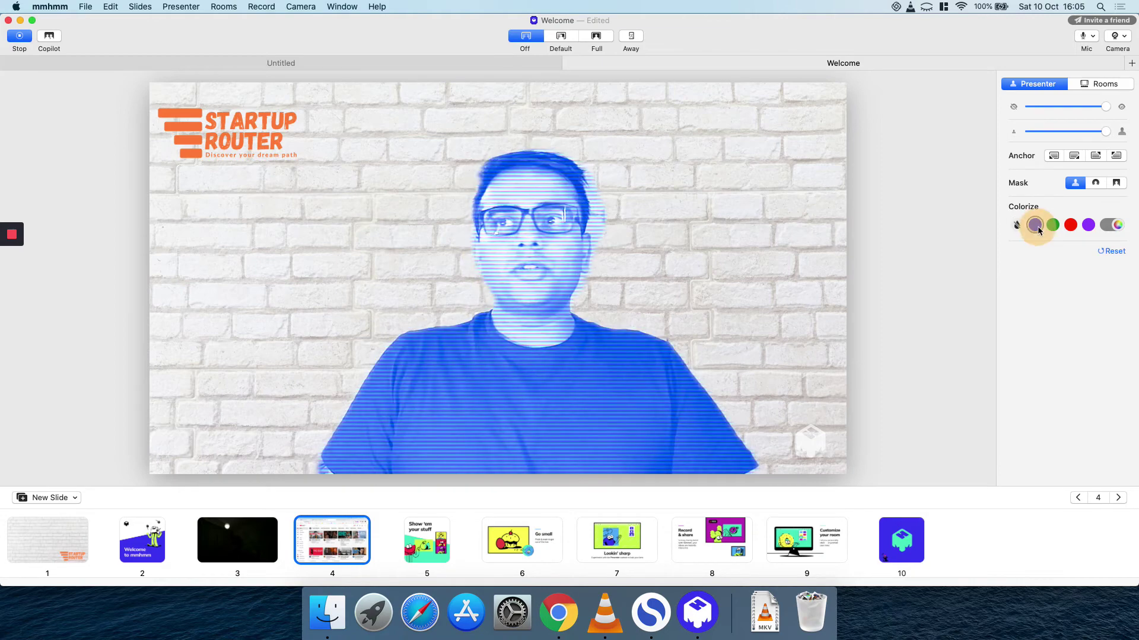
pyautogui.click(1070, 224)
pyautogui.click(1113, 226)
pyautogui.click(1087, 225)
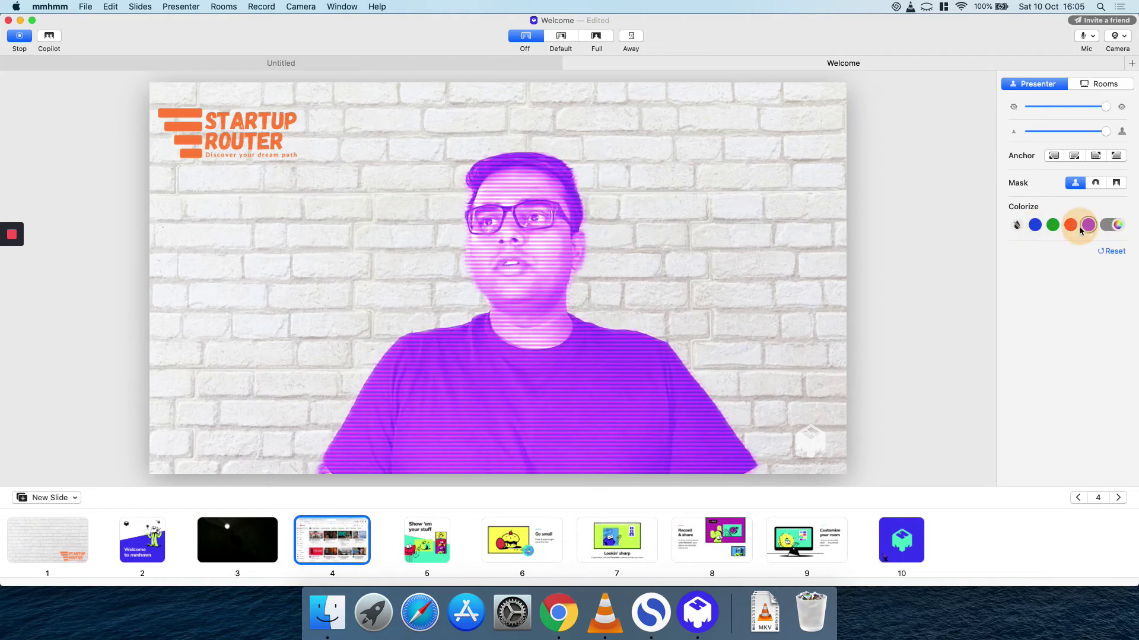
pyautogui.click(1014, 226)
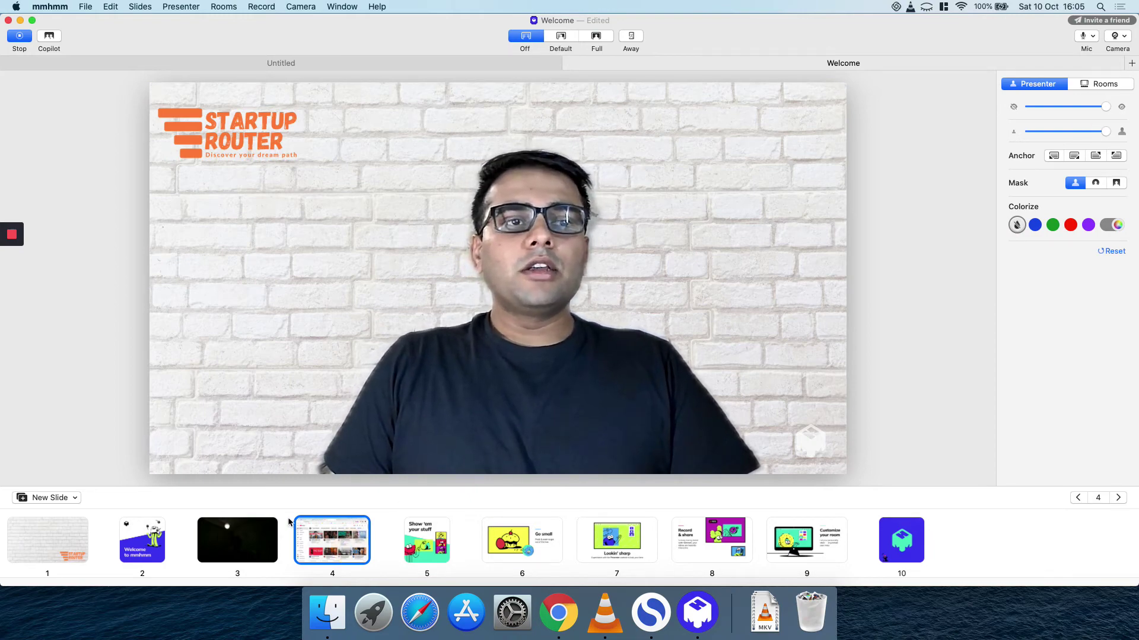
pyautogui.press('cmd+shift+d')
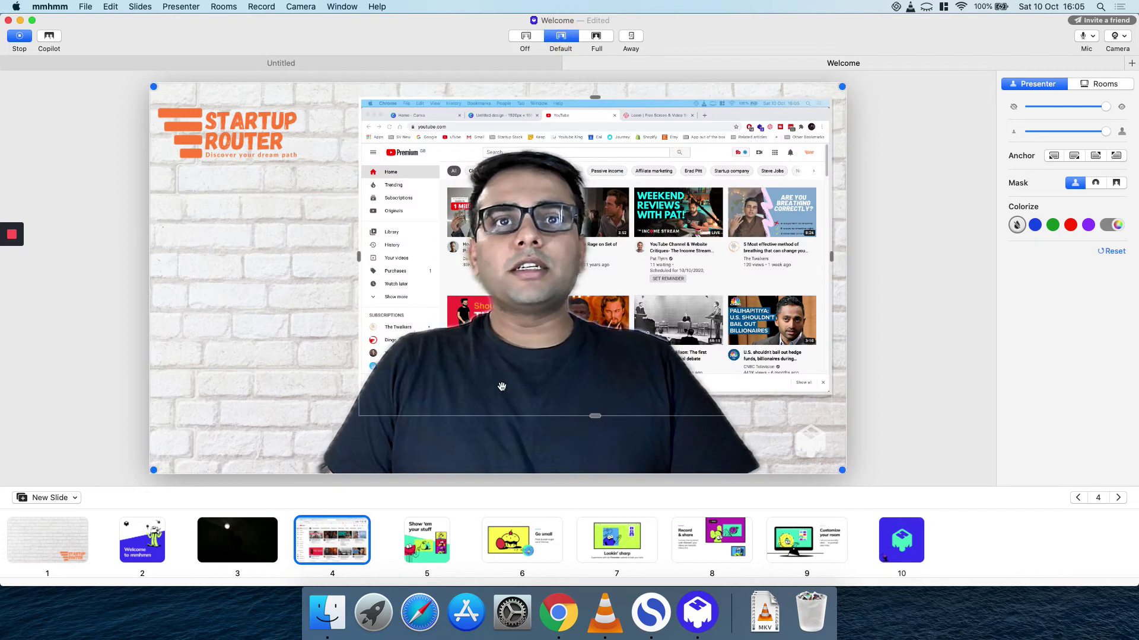
pyautogui.click(1048, 136)
pyautogui.moveTo(1048, 135)
pyautogui.mouseDown()
pyautogui.moveTo(1077, 134)
pyautogui.moveTo(1068, 111)
pyautogui.mouseUp()
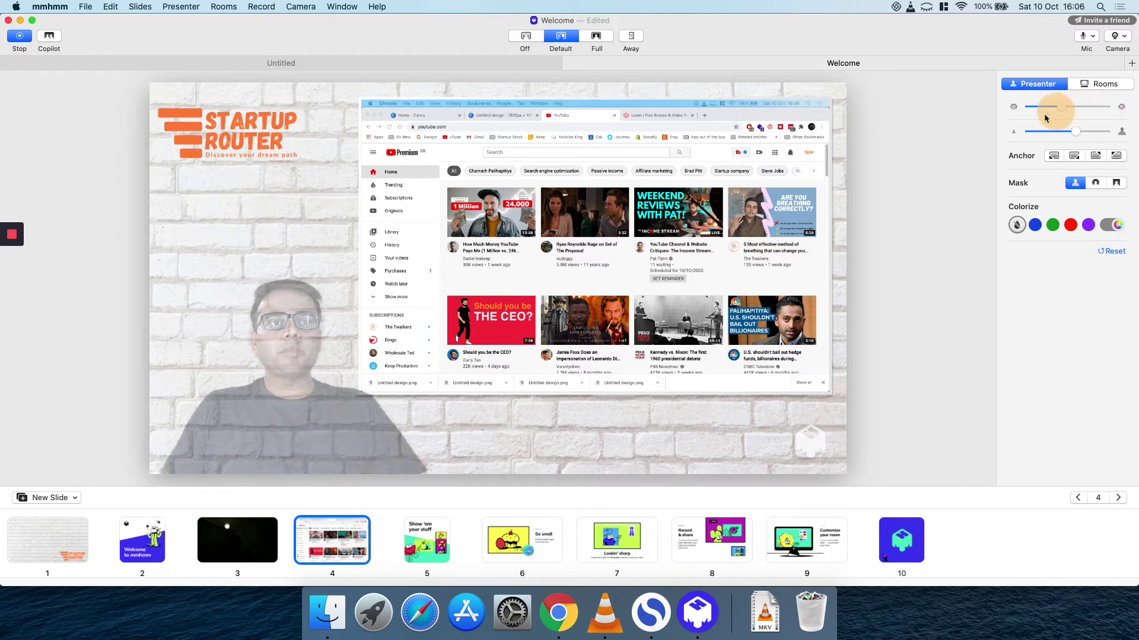
pyautogui.click(598, 38)
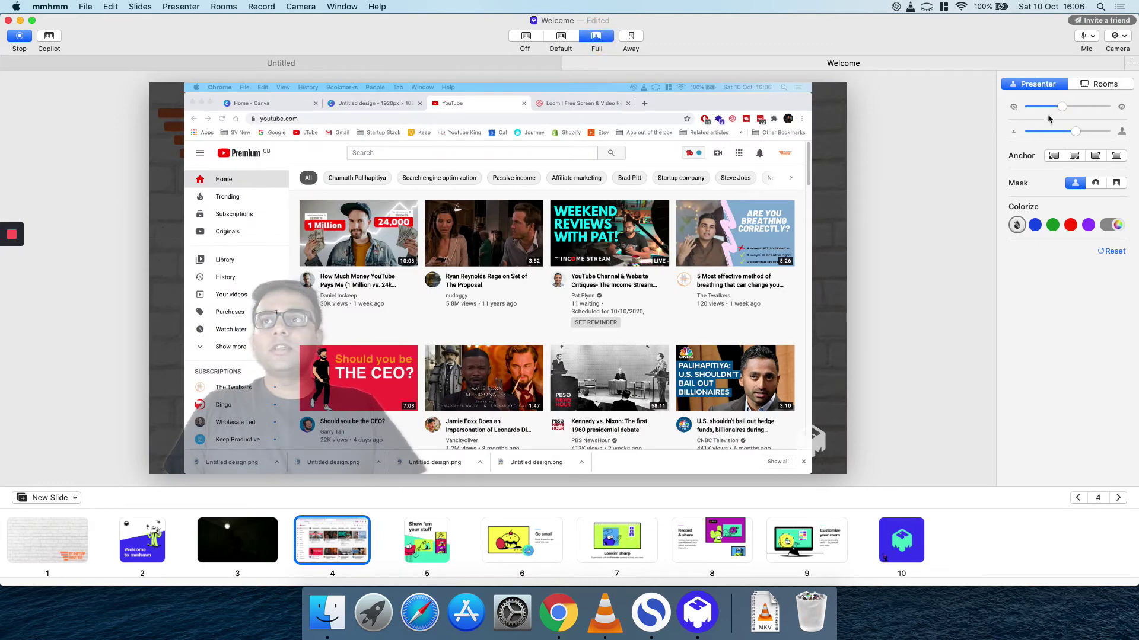
pyautogui.moveTo(1061, 107)
pyautogui.mouseDown()
pyautogui.moveTo(1050, 108)
pyautogui.moveTo(1112, 110)
pyautogui.mouseUp()
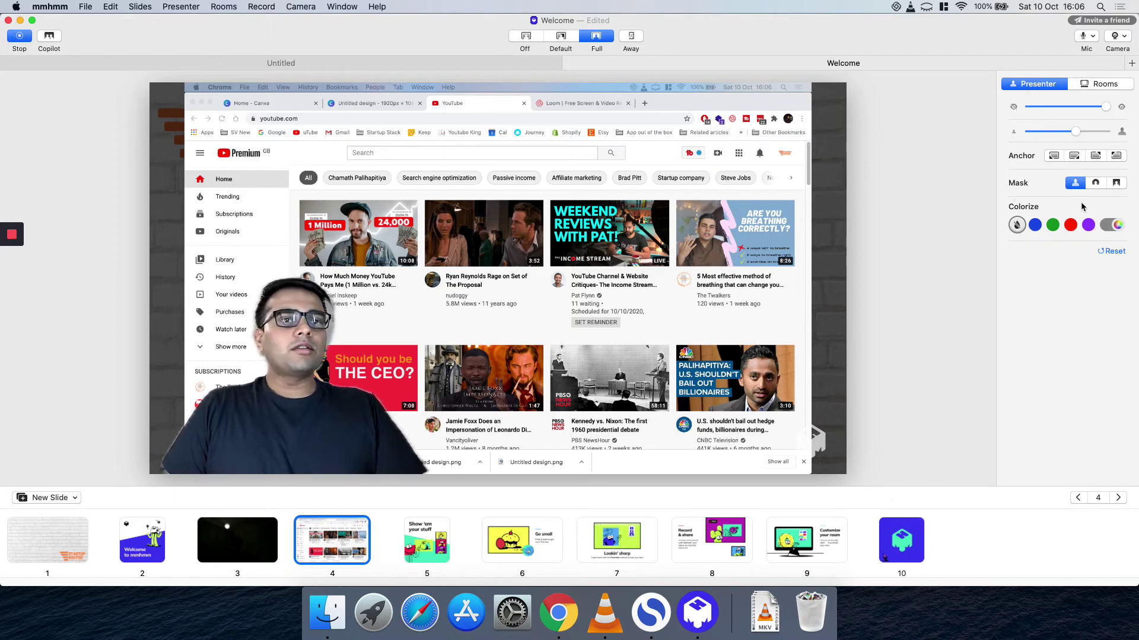
pyautogui.click(531, 38)
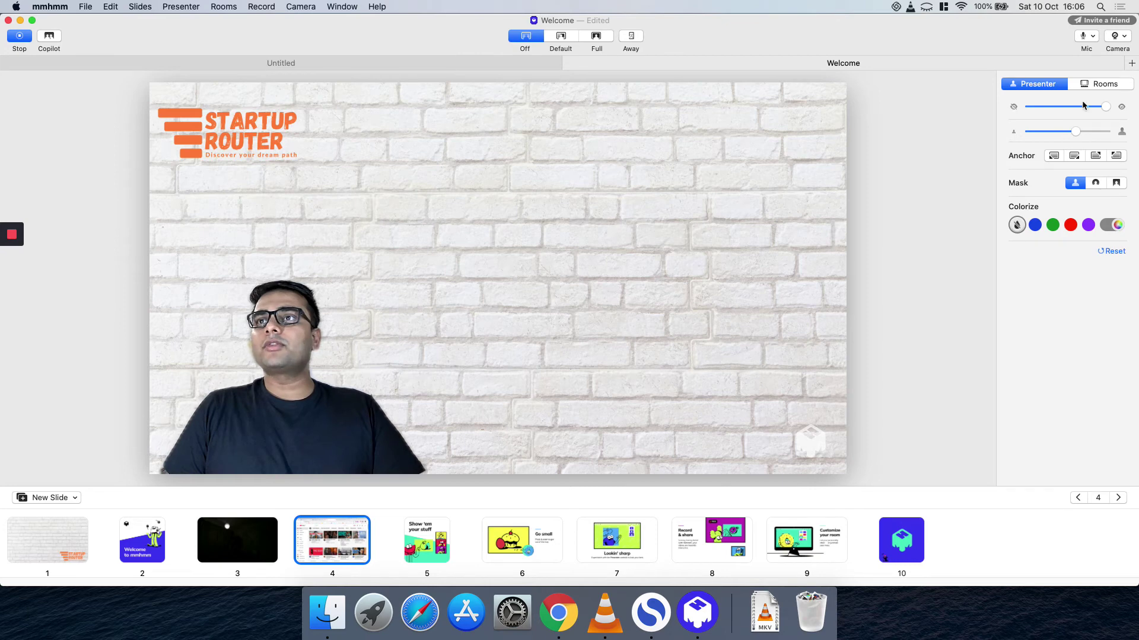
pyautogui.moveTo(1075, 132); pyautogui.dragTo(1112, 136)
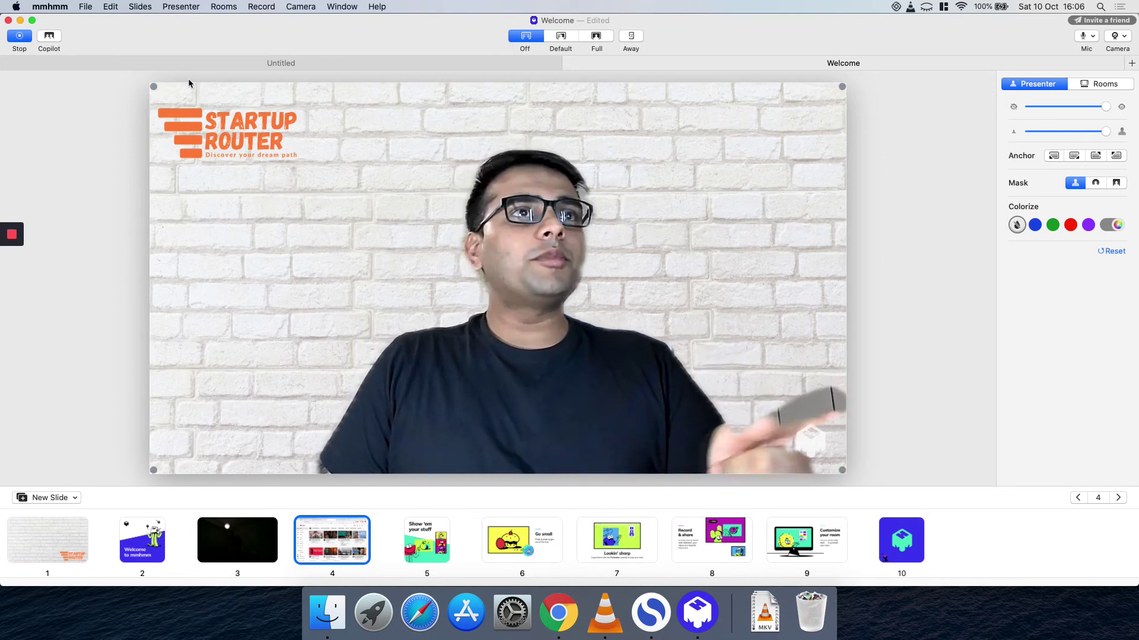
# - Stop recording and save the file to Downloads as 'mmhmm app trail 1'
pyautogui.click(20, 38)
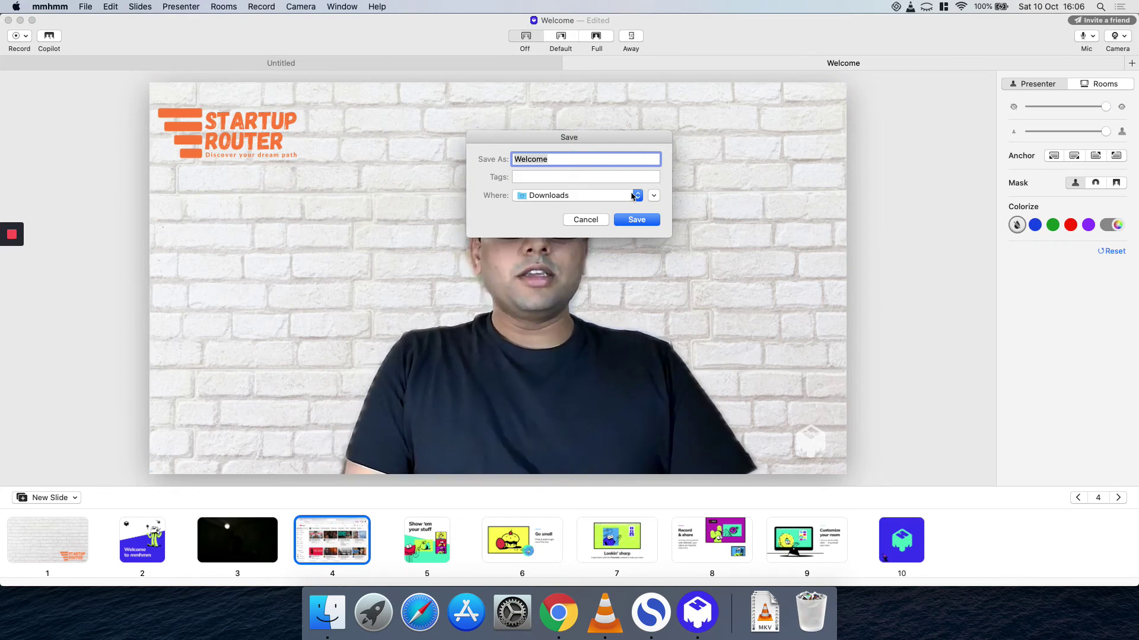
pyautogui.write('m')
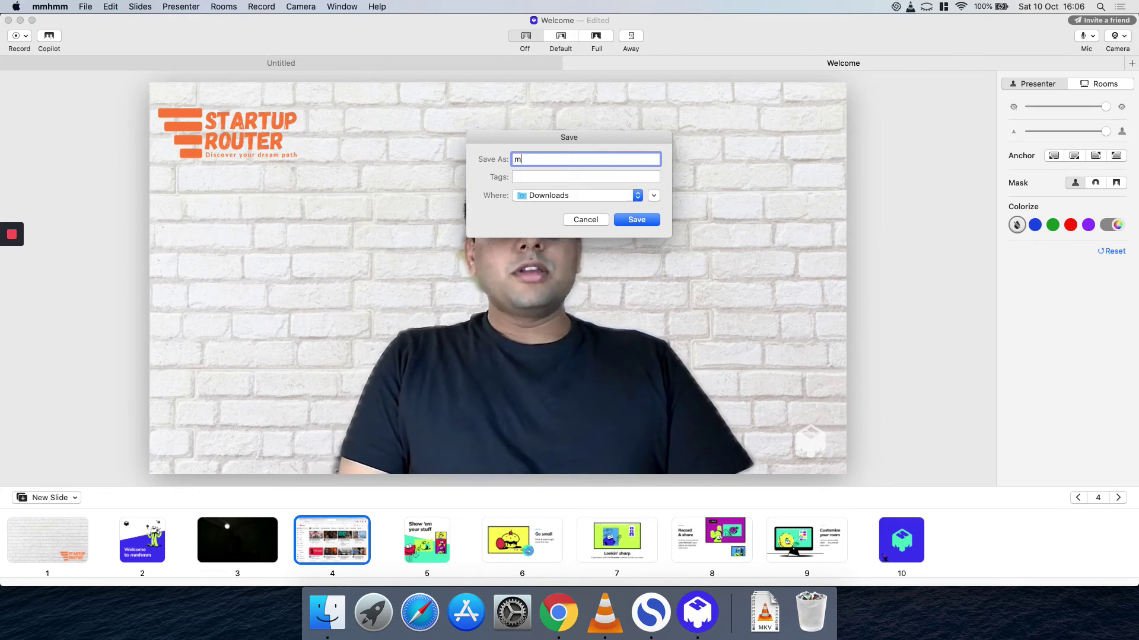
pyautogui.write('mhmm app trail 1')
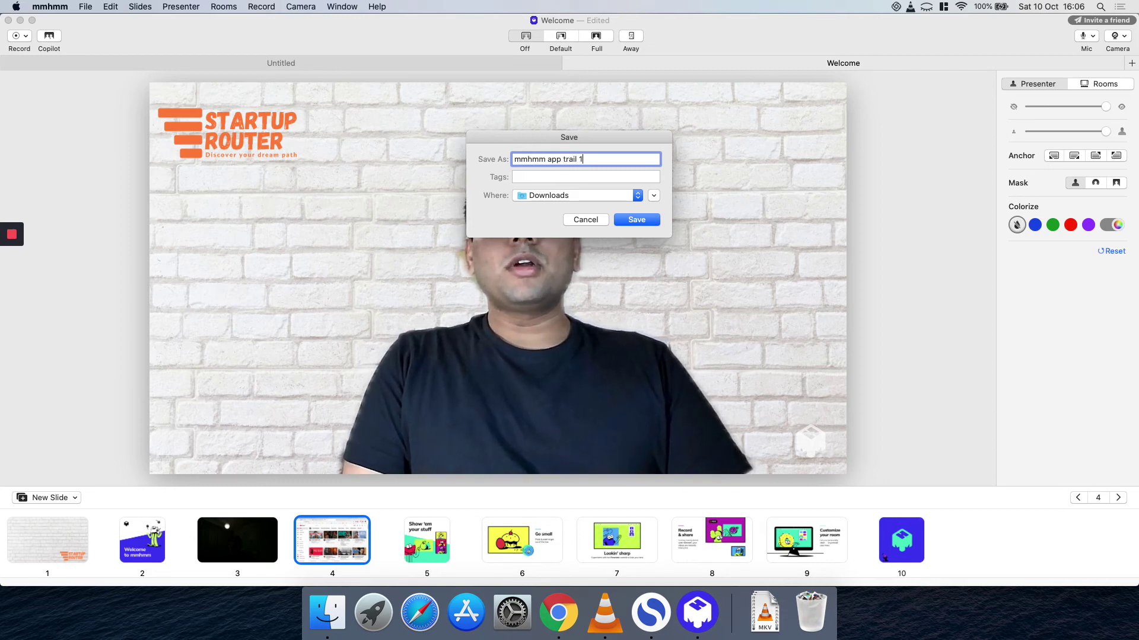
pyautogui.press('Return')
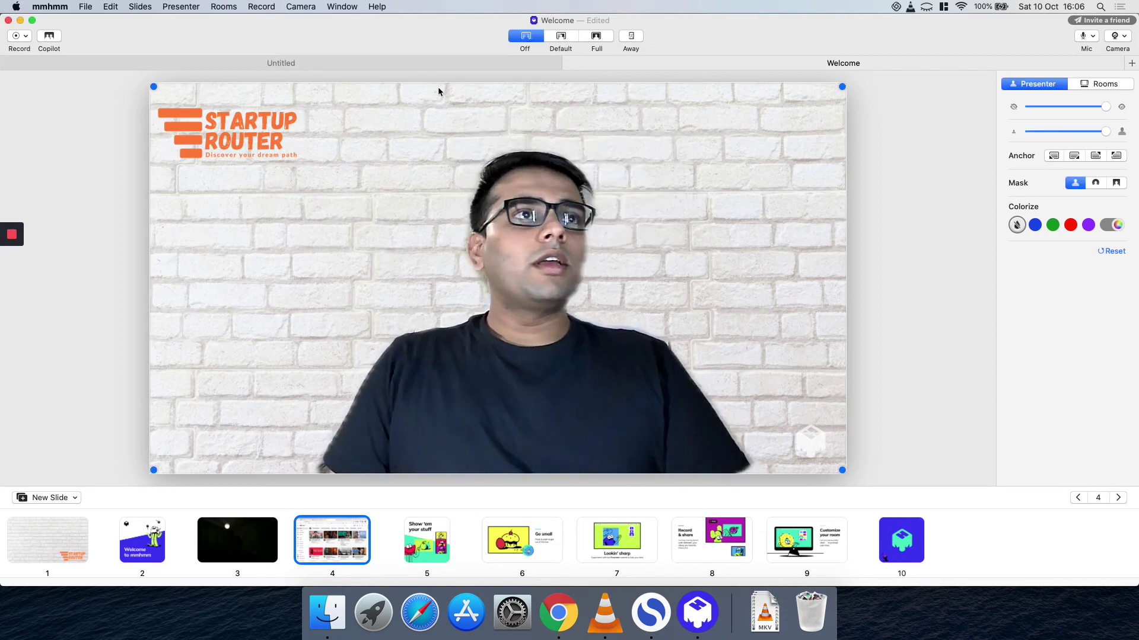
# - Check the Record and Copilot menus, then open Finder's Downloads folder
pyautogui.click(25, 35)
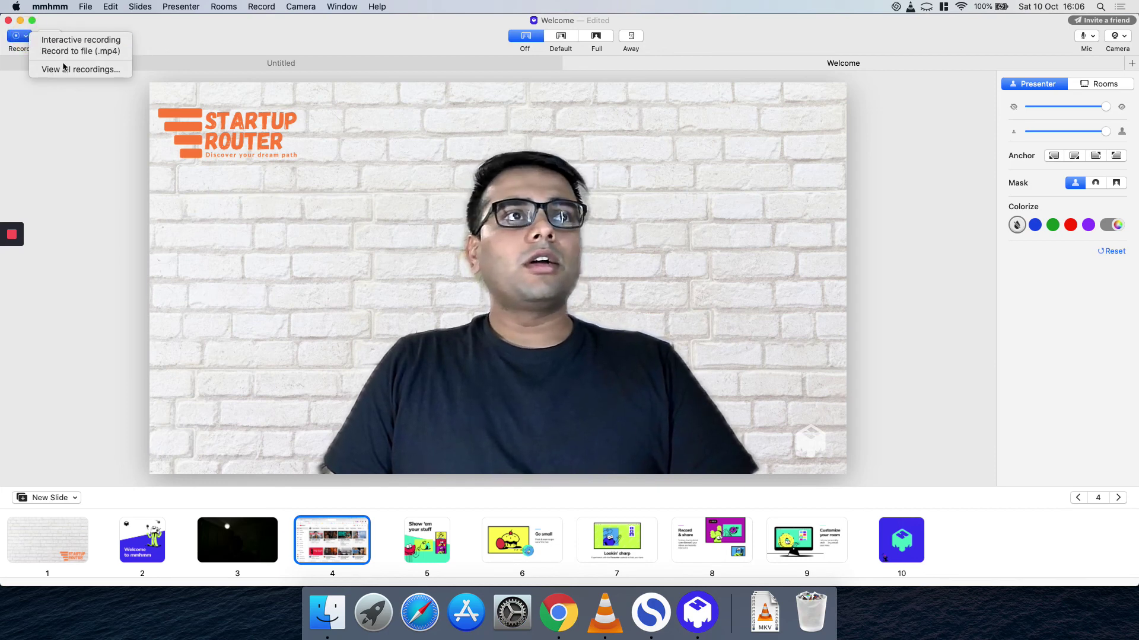
pyautogui.click(72, 108)
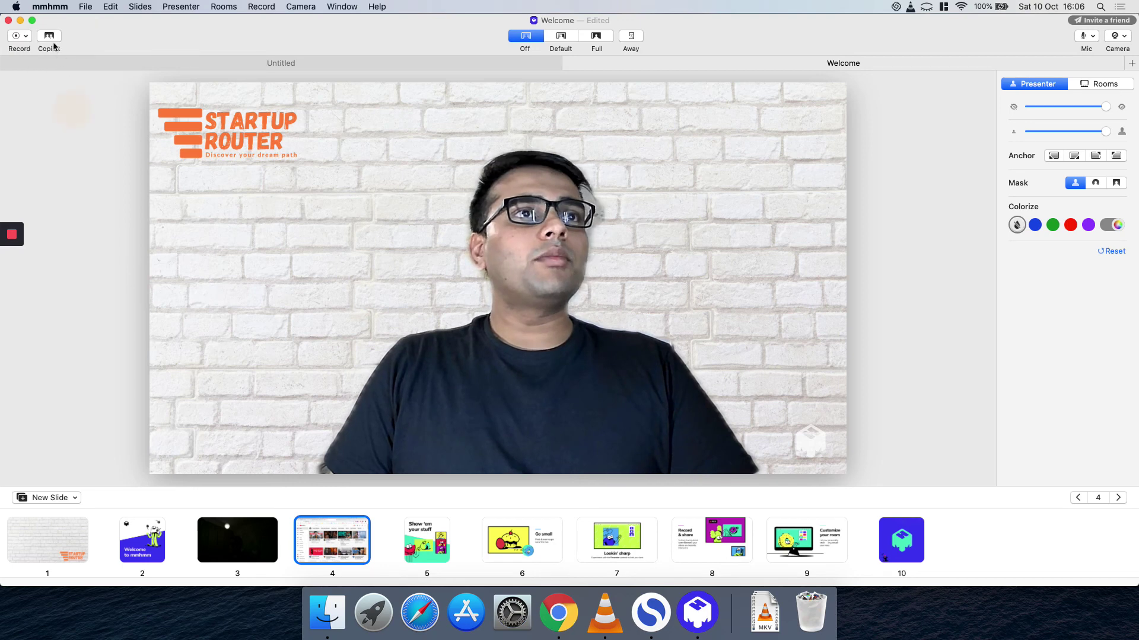
pyautogui.click(25, 35)
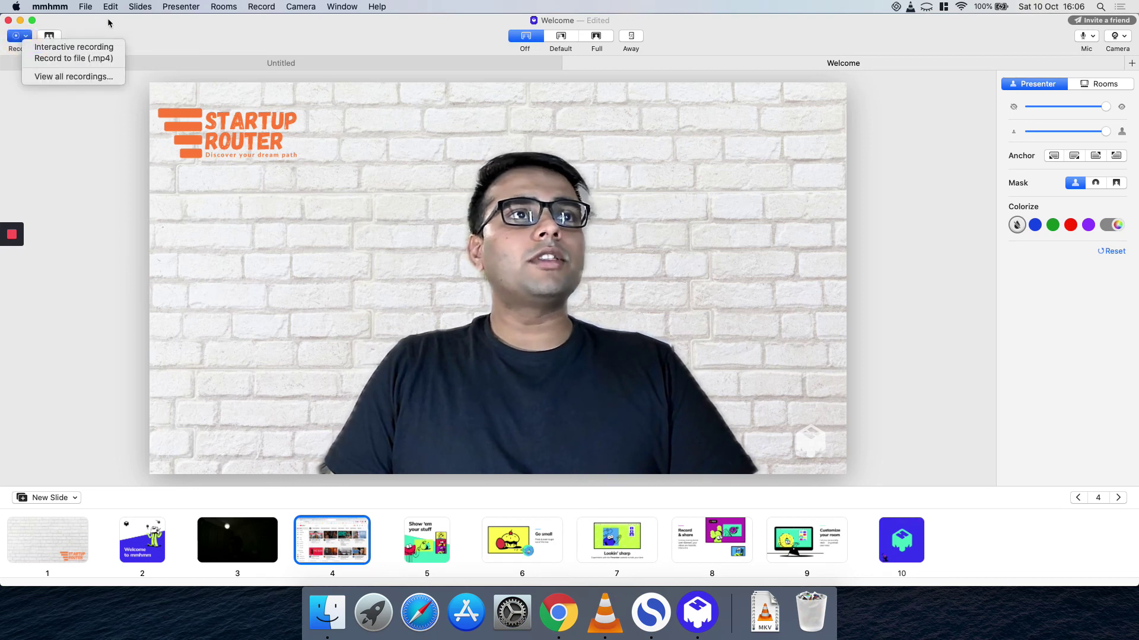
pyautogui.click(109, 22)
pyautogui.click(48, 37)
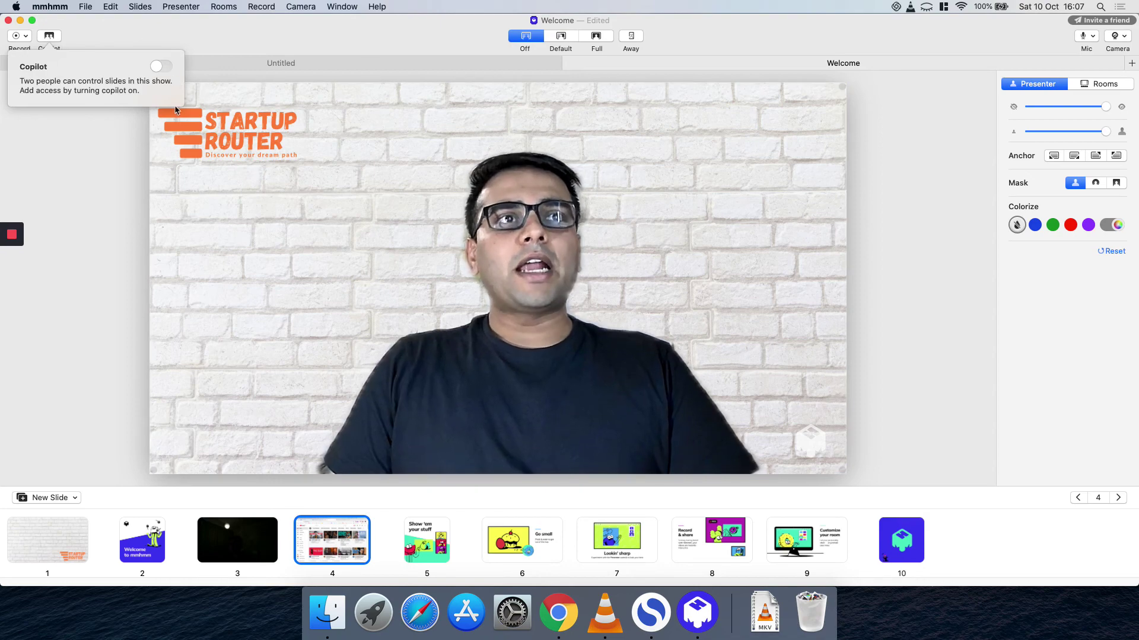
pyautogui.click(327, 613)
# - Open 'mmhmm app trail 1.mp4' from Downloads in VLC using Open With
pyautogui.rightClick(508, 270)
pyautogui.moveTo(570, 283)
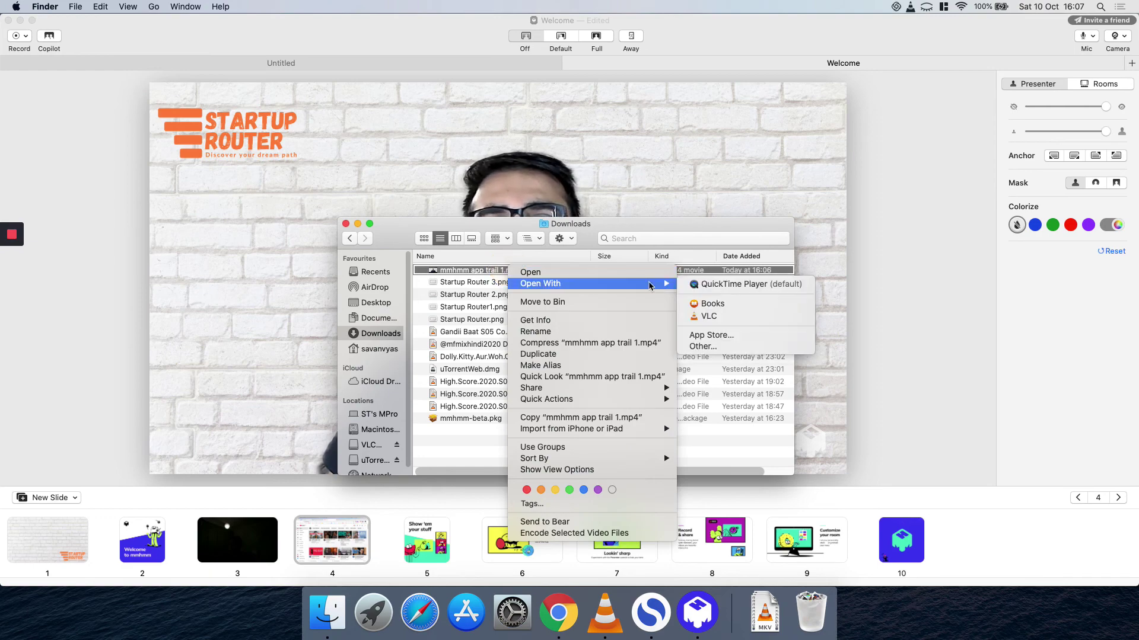
pyautogui.click(733, 315)
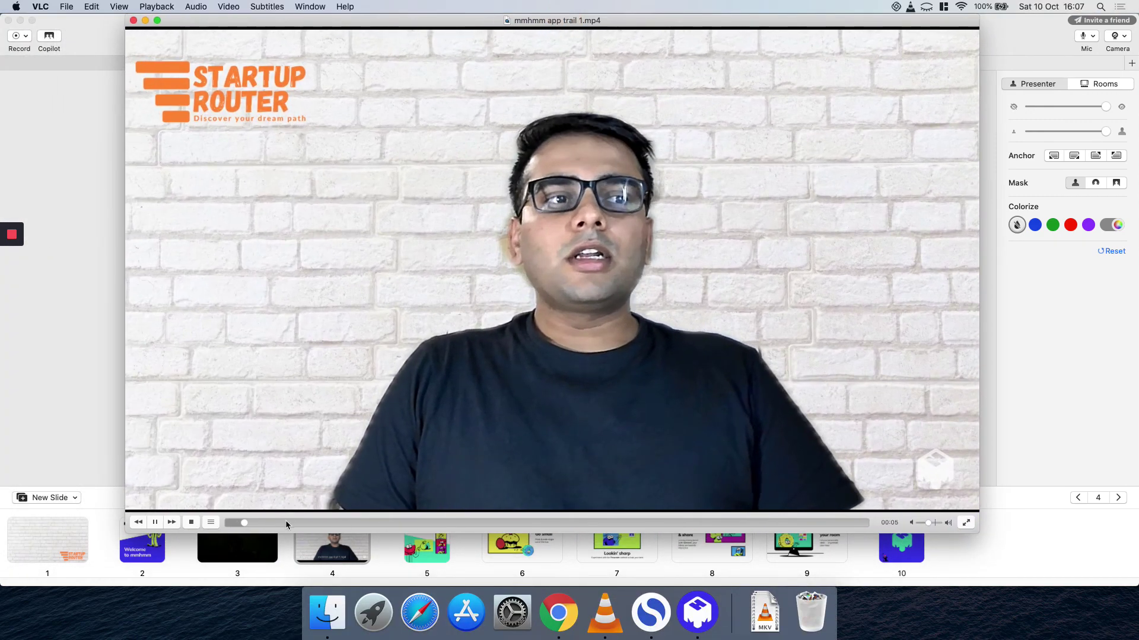
# - Skim forward through the recording past the welcome slide to near the end
pyautogui.click(285, 522)
pyautogui.scroll(5, 353, 516)
pyautogui.scroll(5, 353, 516)
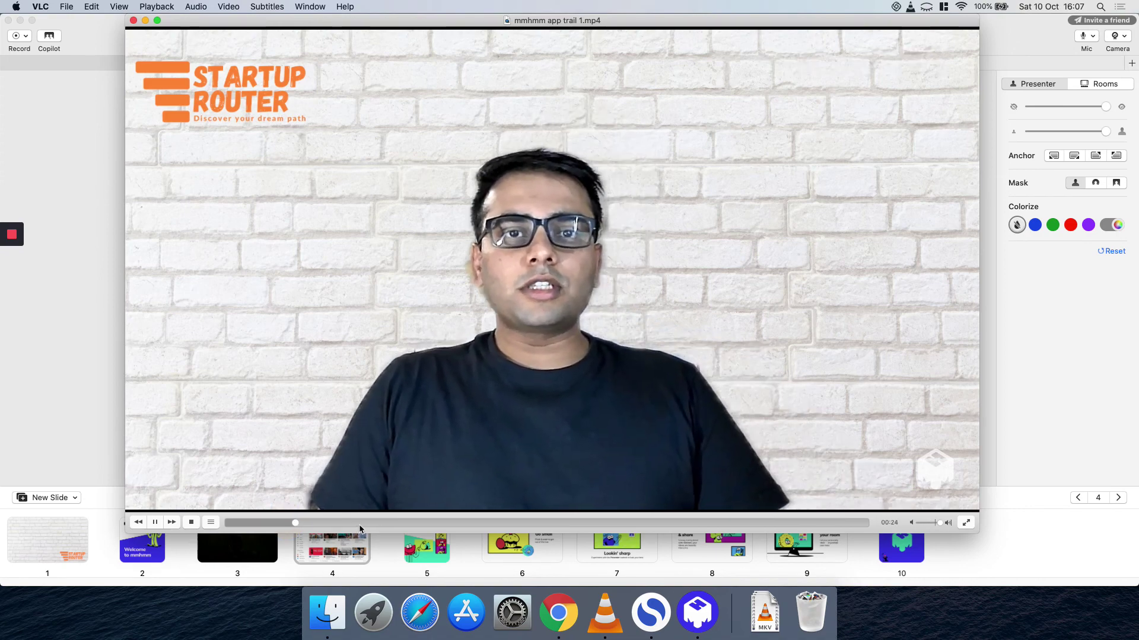
pyautogui.click(422, 523)
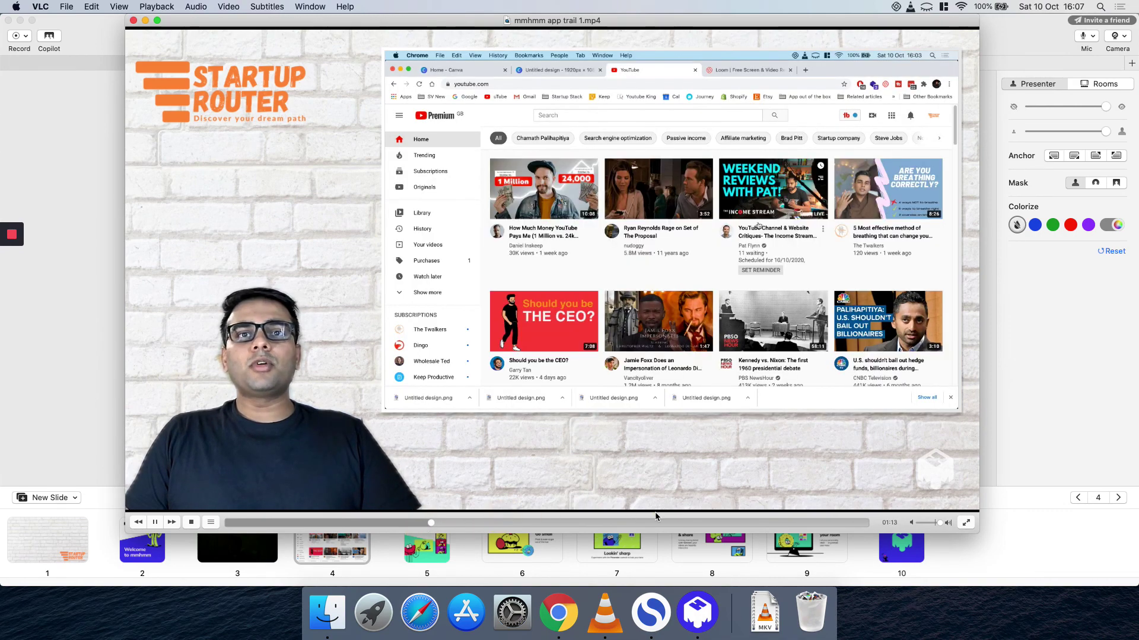
pyautogui.moveTo(676, 521); pyautogui.dragTo(778, 523)
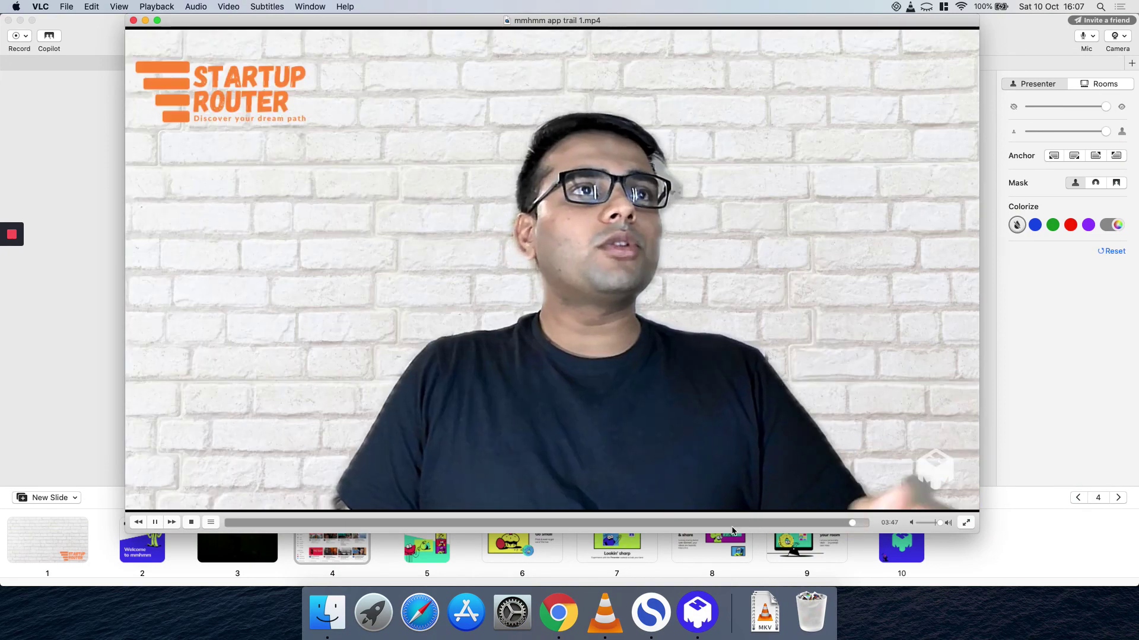
pyautogui.click(730, 522)
# - Revisit the early and shared-browser parts, then close VLC and return to the mmhmm stage
pyautogui.click(303, 523)
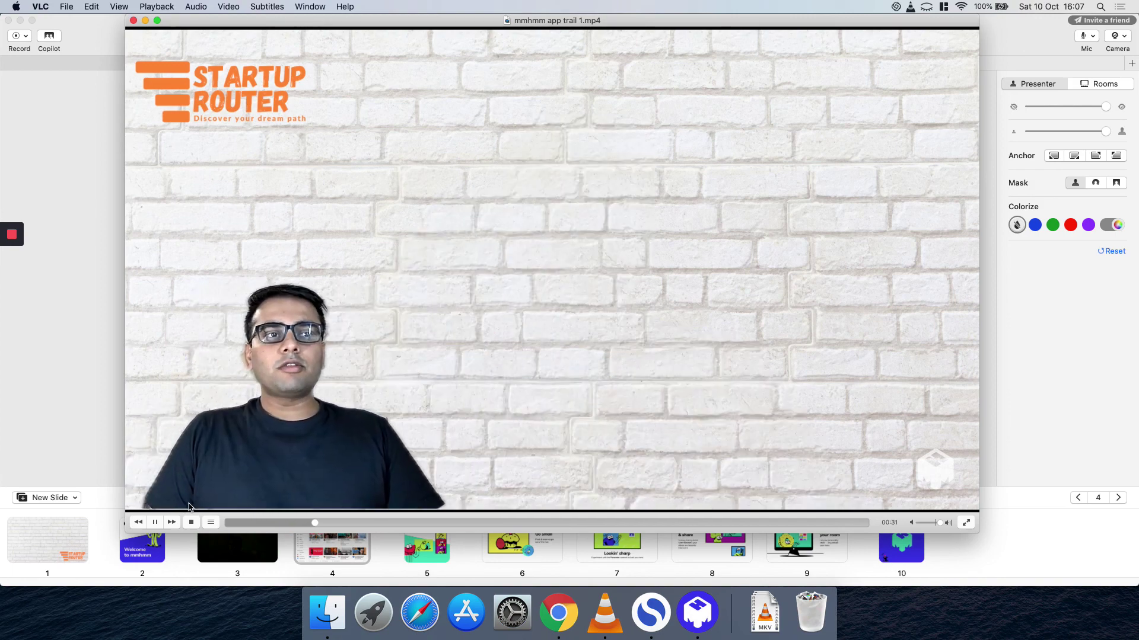
pyautogui.click(357, 522)
pyautogui.click(443, 522)
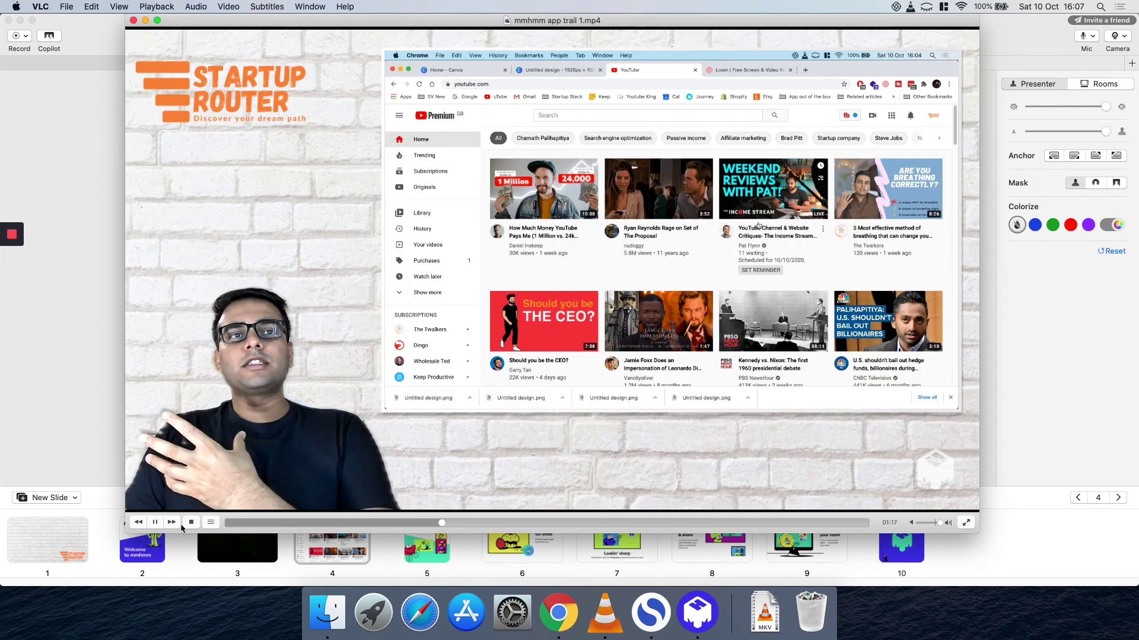
pyautogui.click(94, 430)
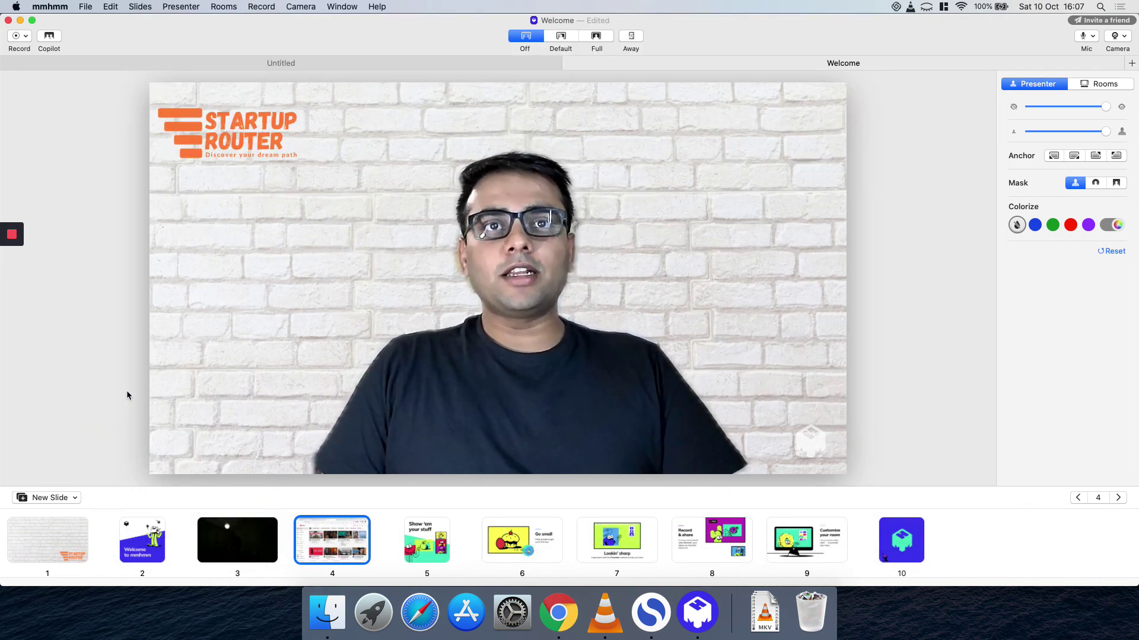
pyautogui.click(374, 378)
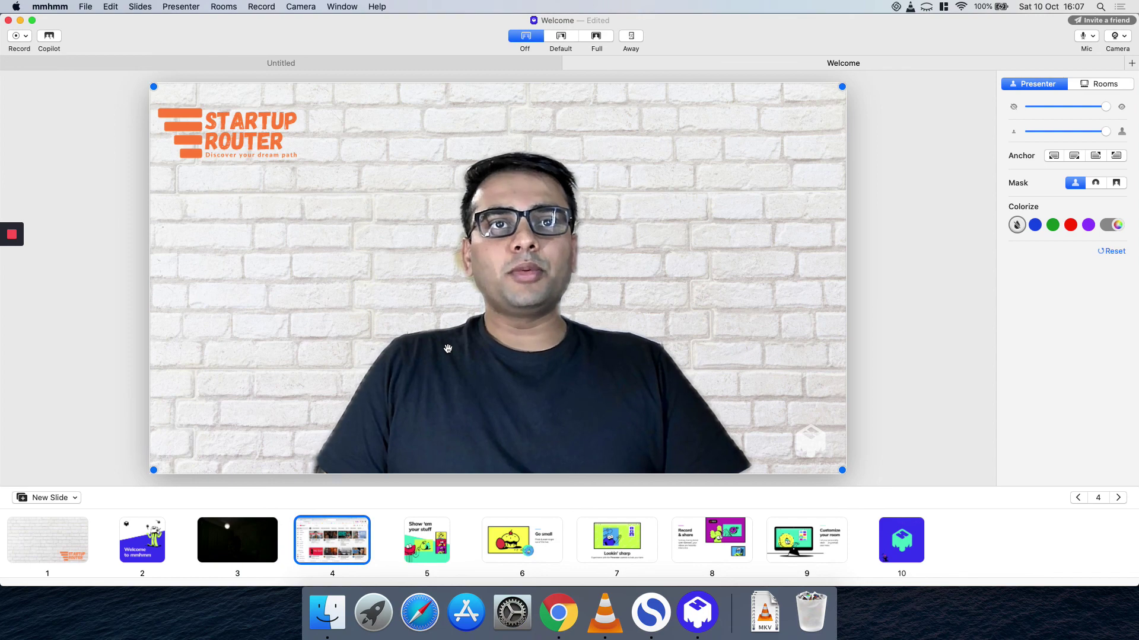